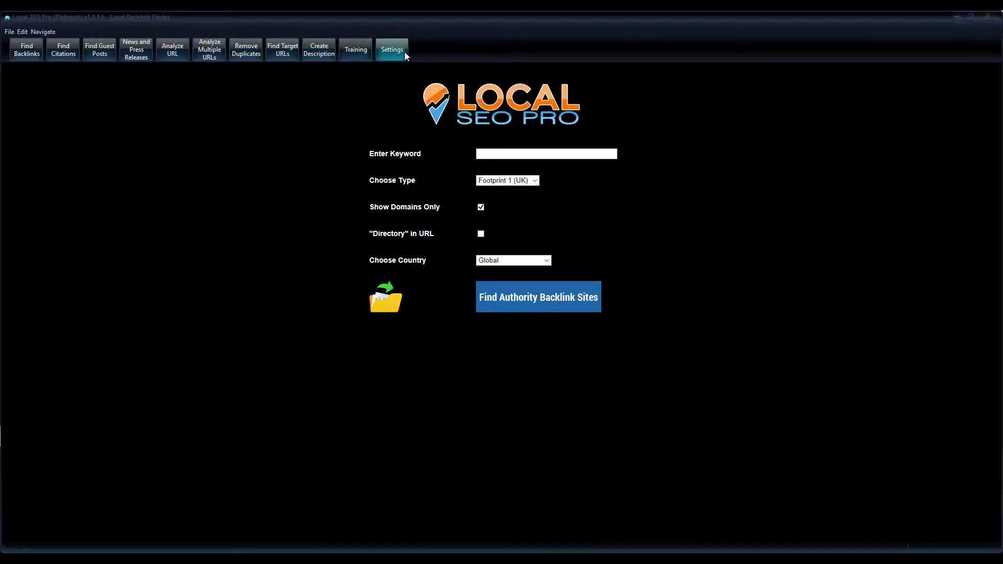
pyautogui.click(323, 51)
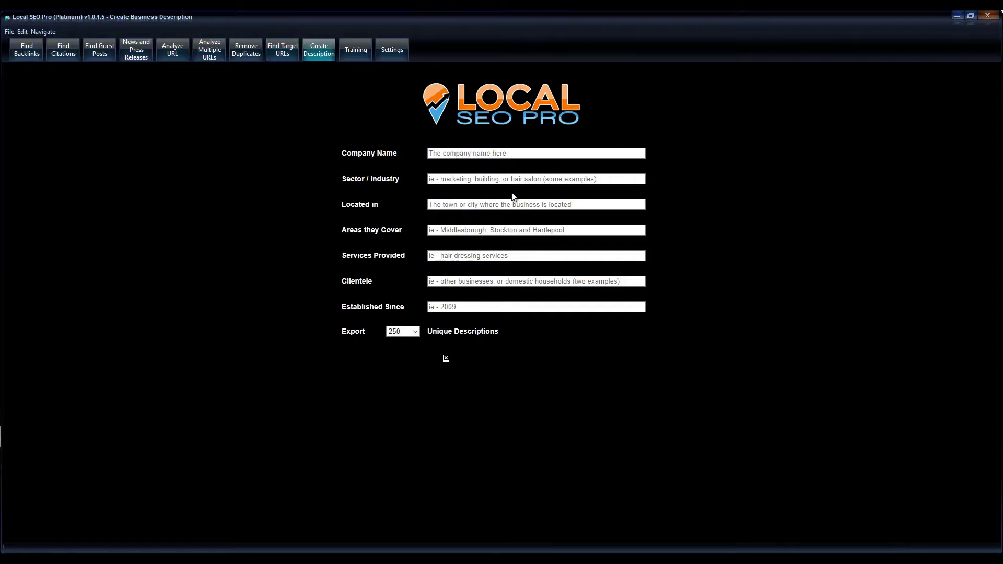
pyautogui.click(25, 51)
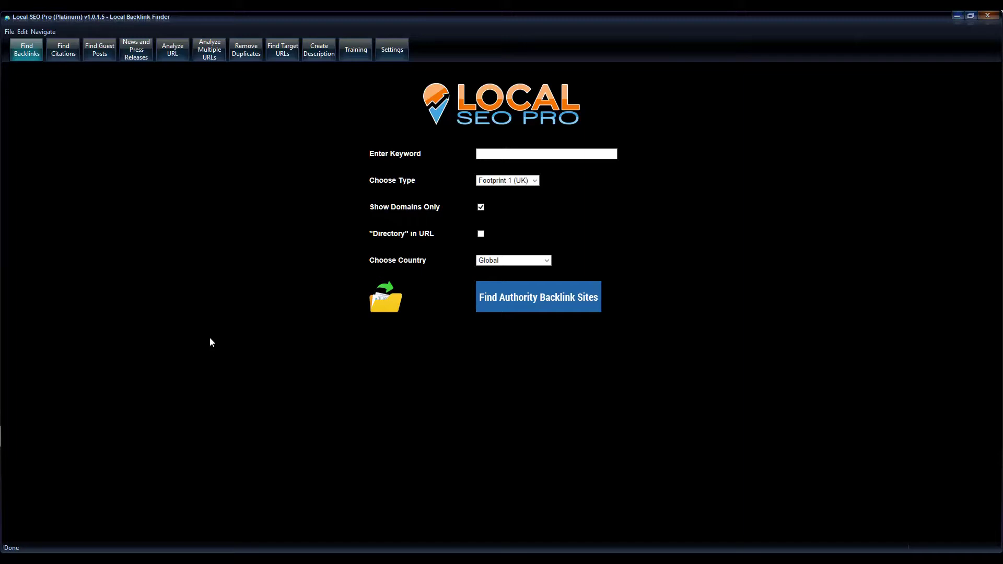
# - Find authority backlink sites for the keyword "dentist" using Footprint 1 (UK) and United Kingdom as the country
pyautogui.click(495, 153)
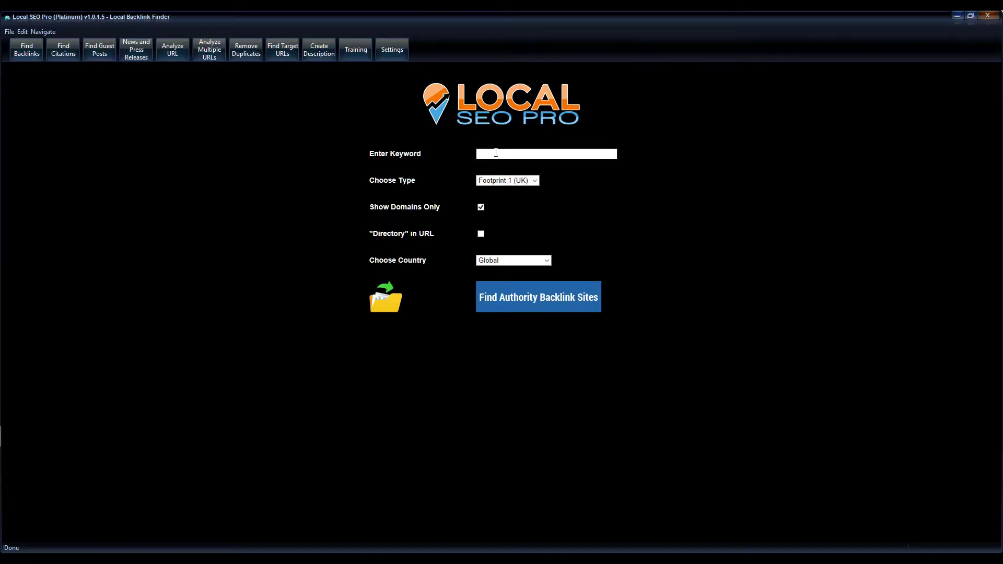
pyautogui.write('dentist')
pyautogui.click(534, 181)
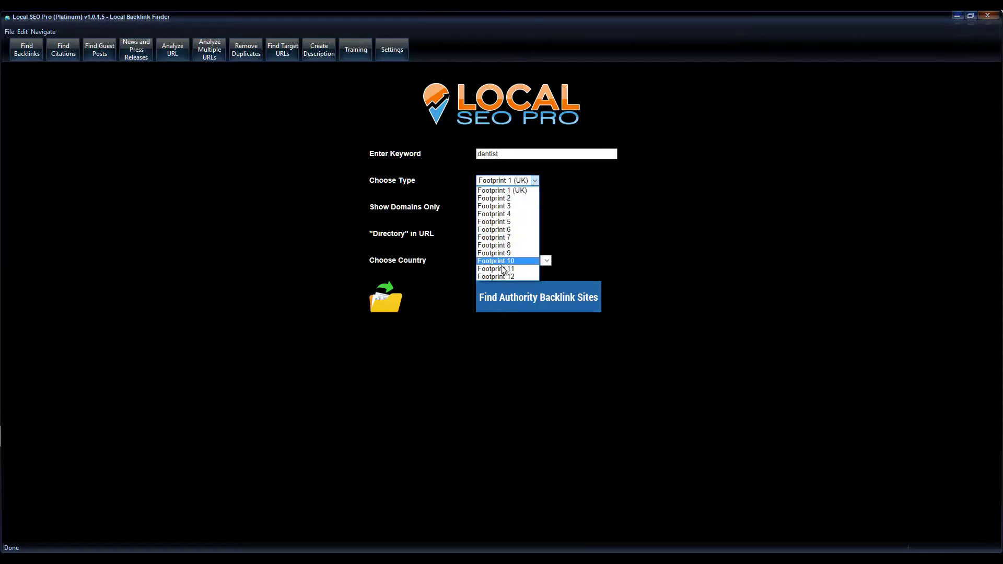
pyautogui.click(519, 192)
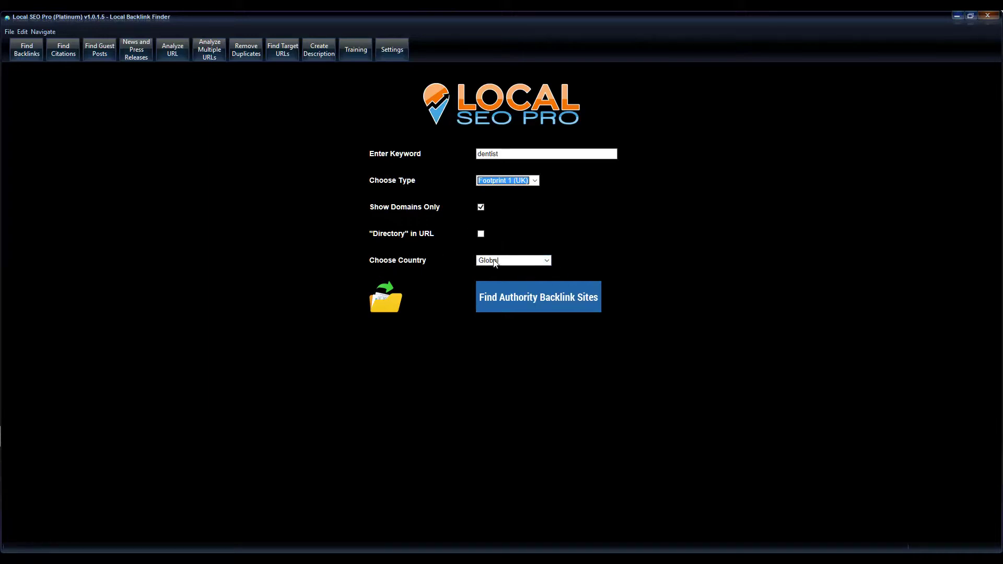
pyautogui.click(545, 261)
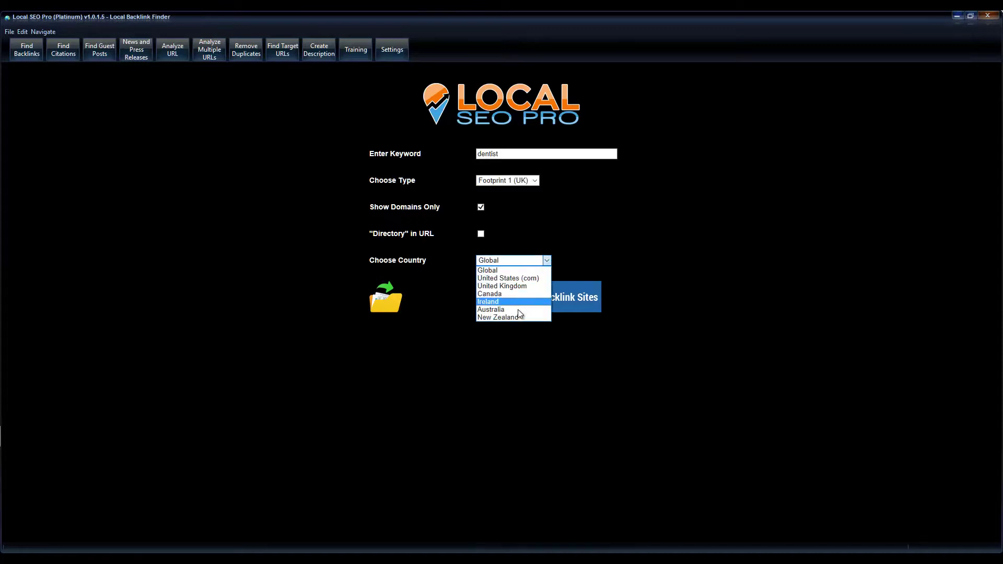
pyautogui.click(517, 286)
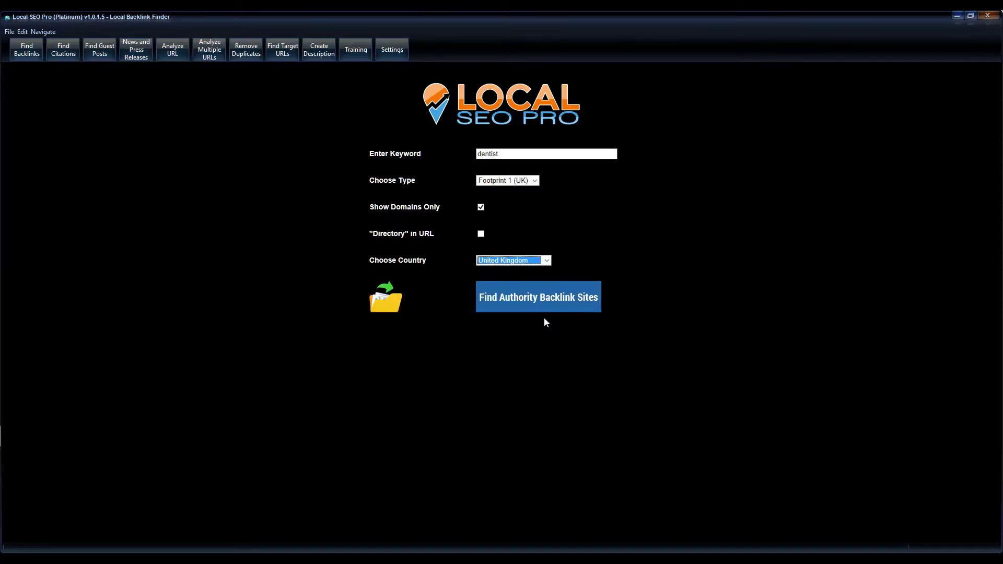
pyautogui.click(551, 302)
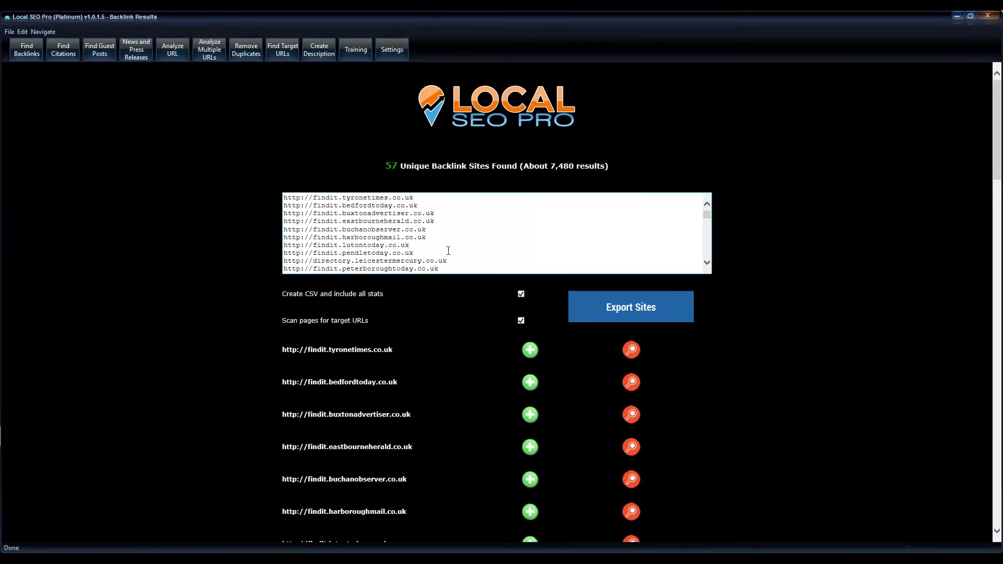
# - Examine the backlink sites found, both in the plain URL list and in the individual site rows beneath it
pyautogui.scroll(-2, 448, 251)
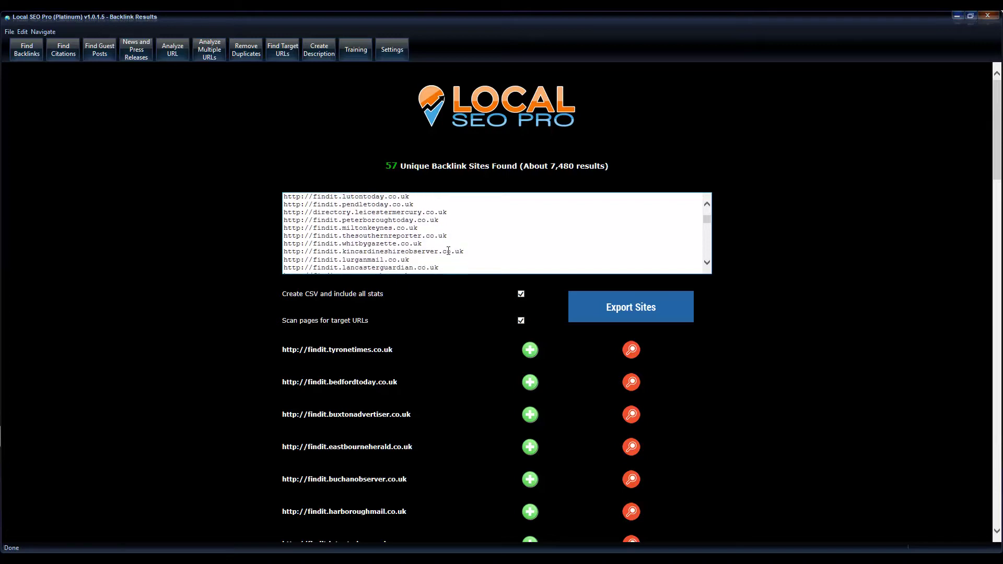
pyautogui.scroll(2, 448, 251)
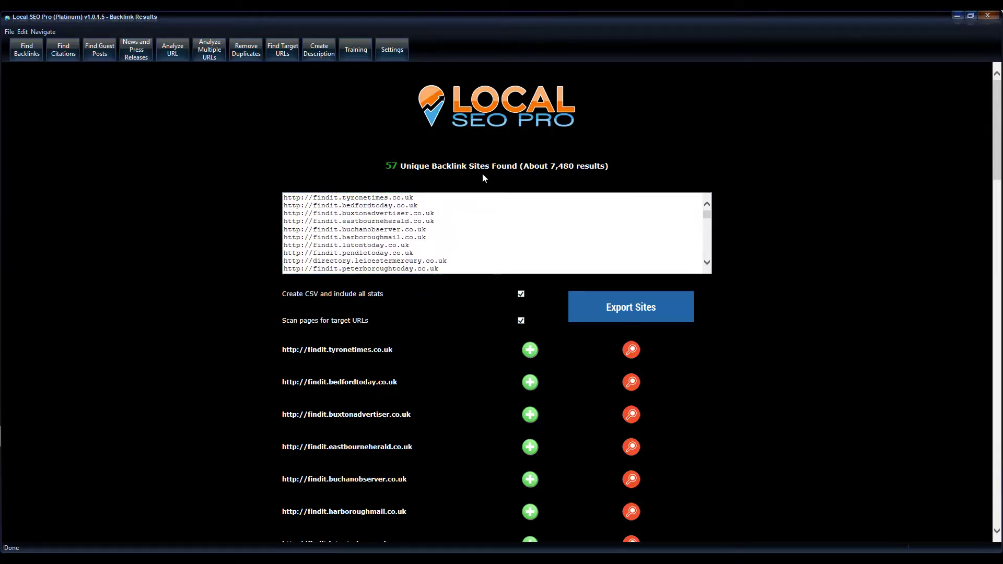
pyautogui.scroll(-5, 541, 250)
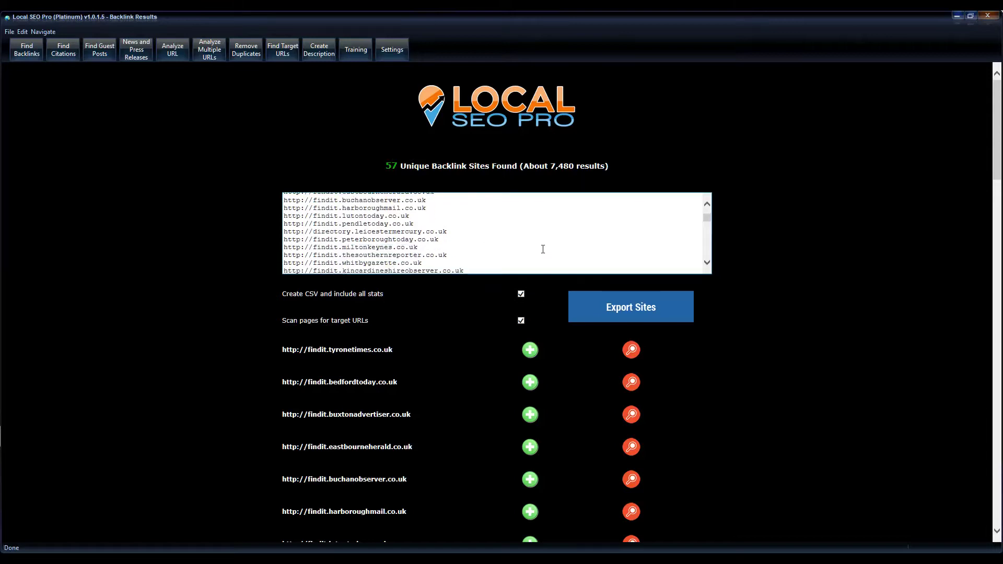
pyautogui.scroll(-10, 542, 249)
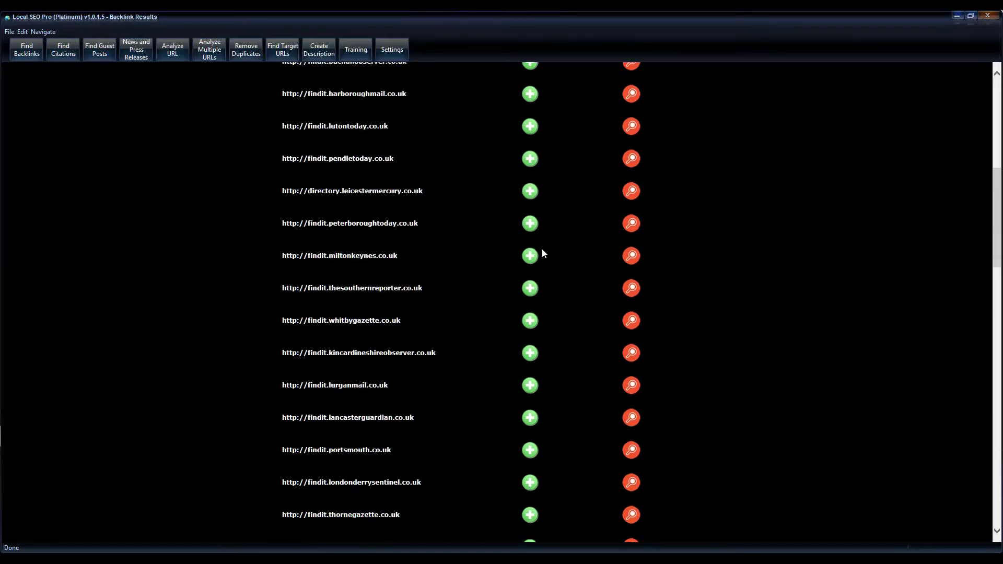
pyautogui.scroll(10, 541, 249)
pyautogui.scroll(2, 539, 248)
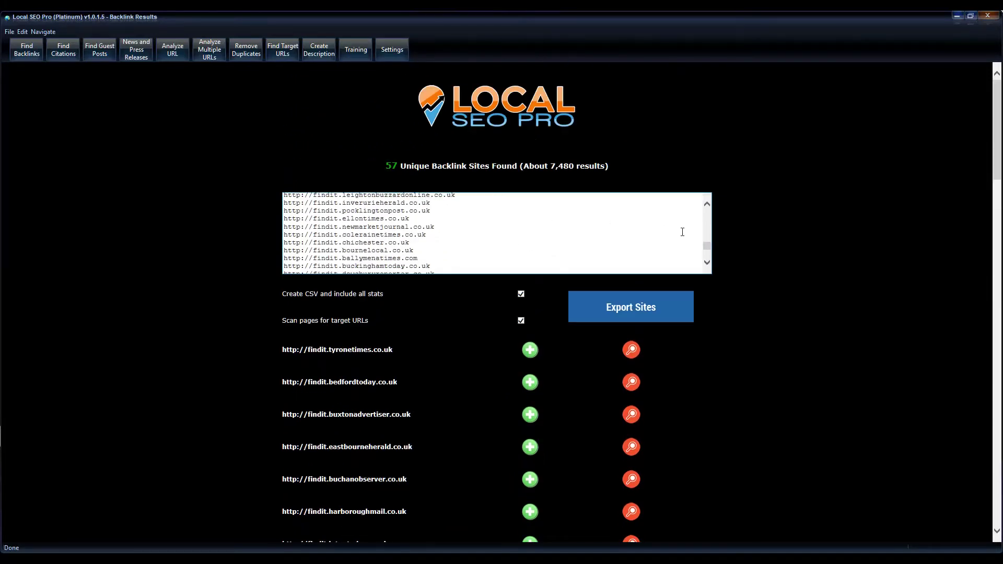
pyautogui.scroll(8, 495, 218)
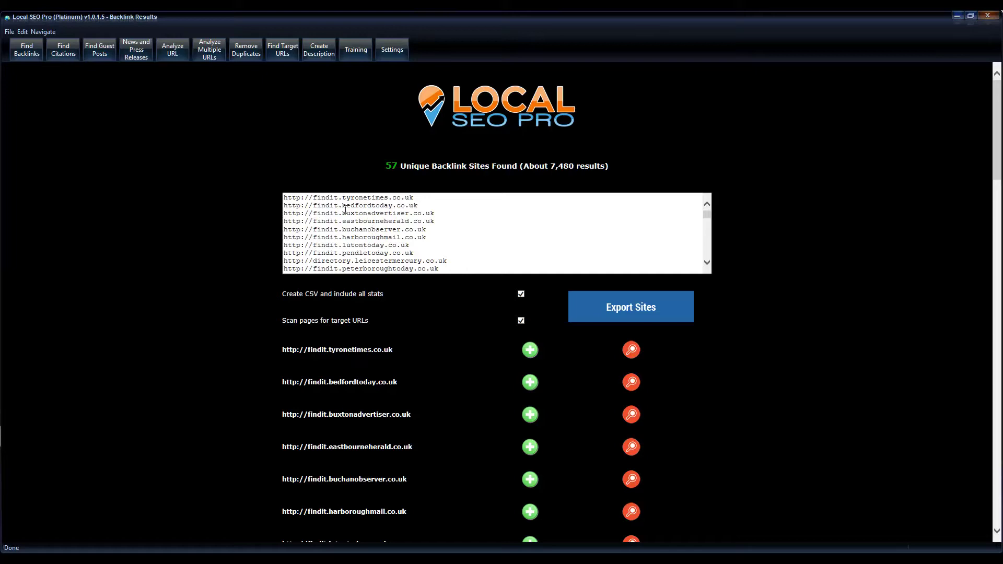
pyautogui.scroll(-3, 235, 375)
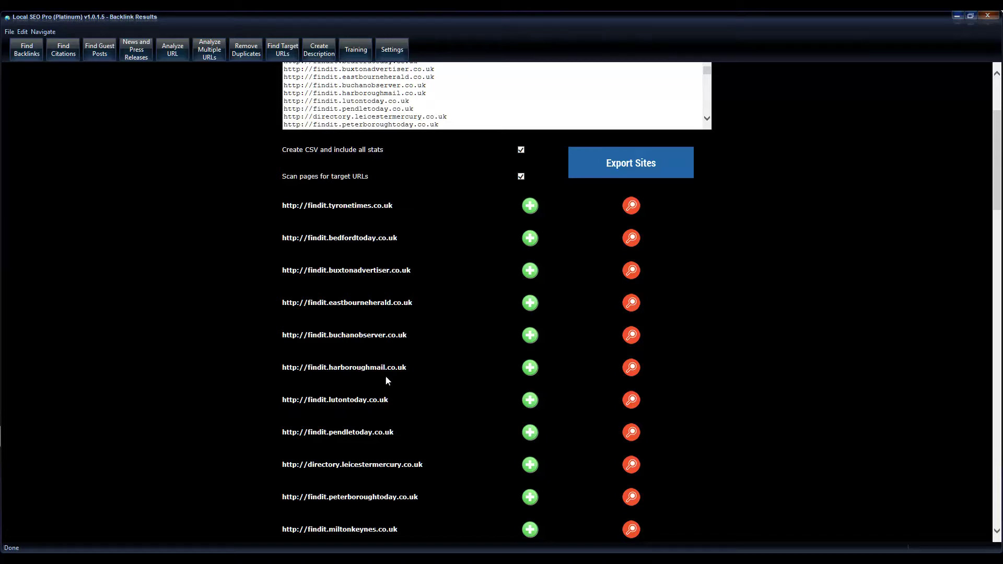
pyautogui.scroll(-3, 384, 418)
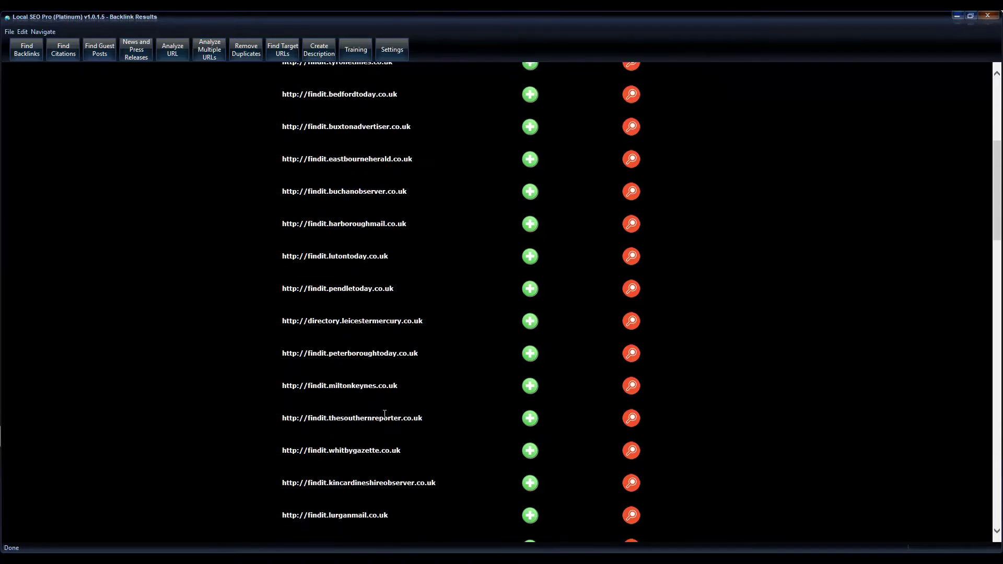
pyautogui.scroll(3, 385, 413)
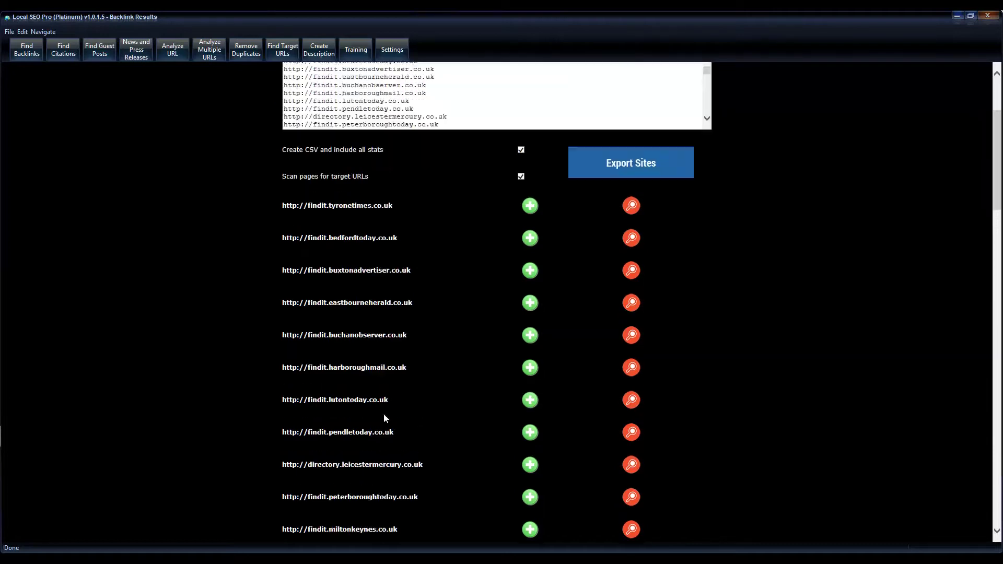
# - Inspect the subdomain and domain parts of the tyronetimes, bedfordtoday, pendletoday and lutontoday site addresses
pyautogui.moveTo(329, 205); pyautogui.dragTo(401, 212)
pyautogui.moveTo(329, 237); pyautogui.dragTo(402, 238)
pyautogui.click(327, 238)
pyautogui.moveTo(325, 239); pyautogui.dragTo(303, 241)
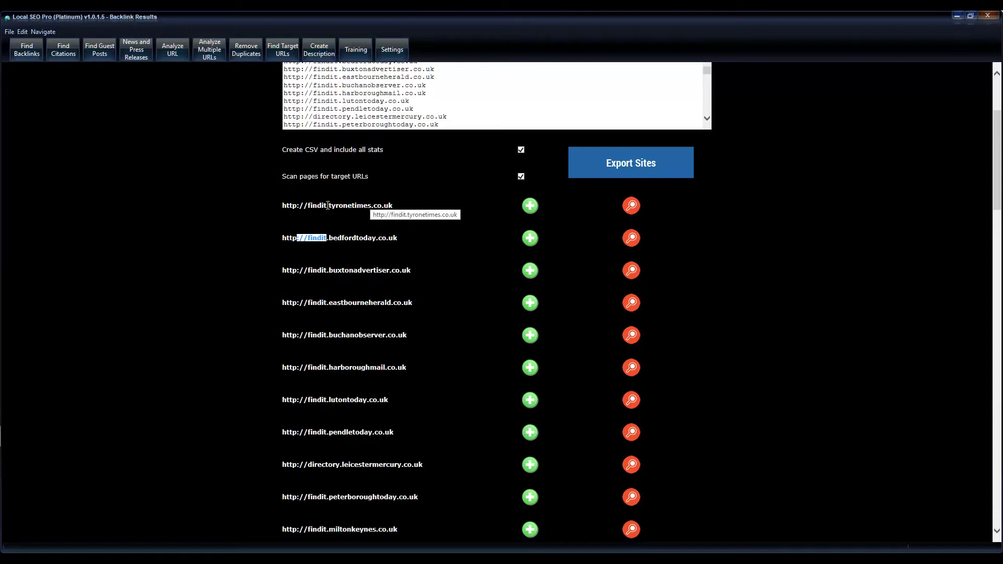
pyautogui.moveTo(308, 205); pyautogui.dragTo(327, 205)
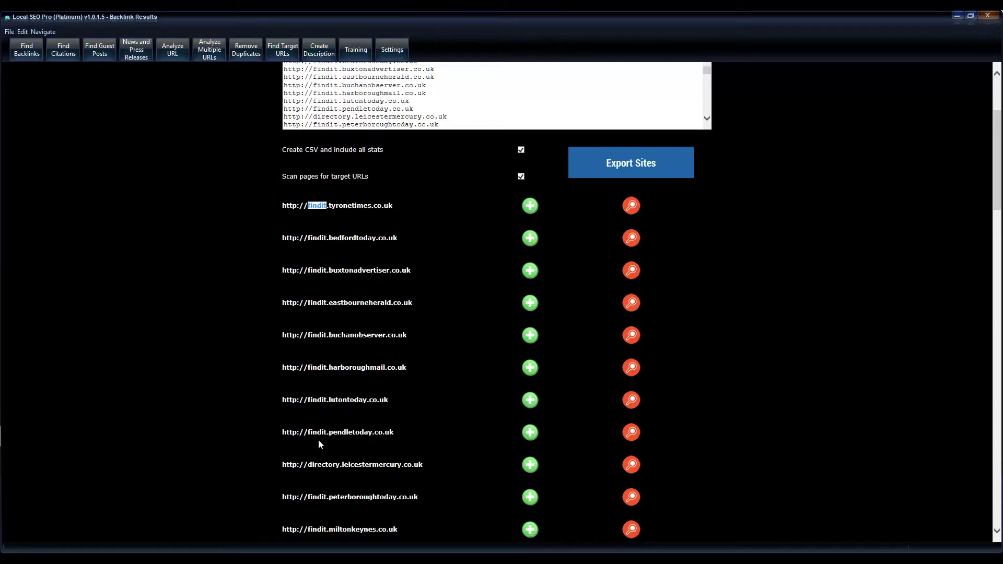
pyautogui.moveTo(396, 432); pyautogui.dragTo(282, 433)
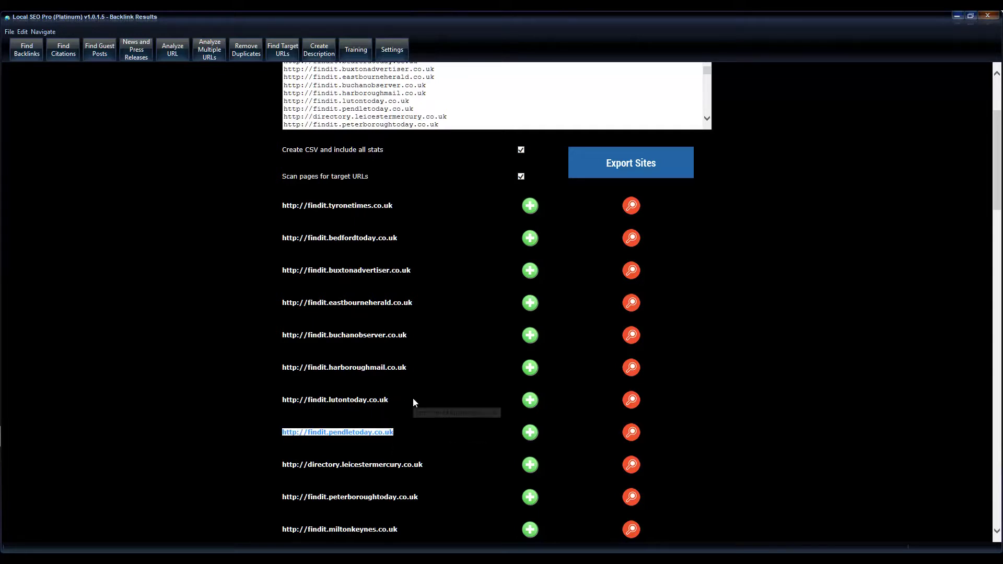
pyautogui.moveTo(390, 401); pyautogui.dragTo(282, 401)
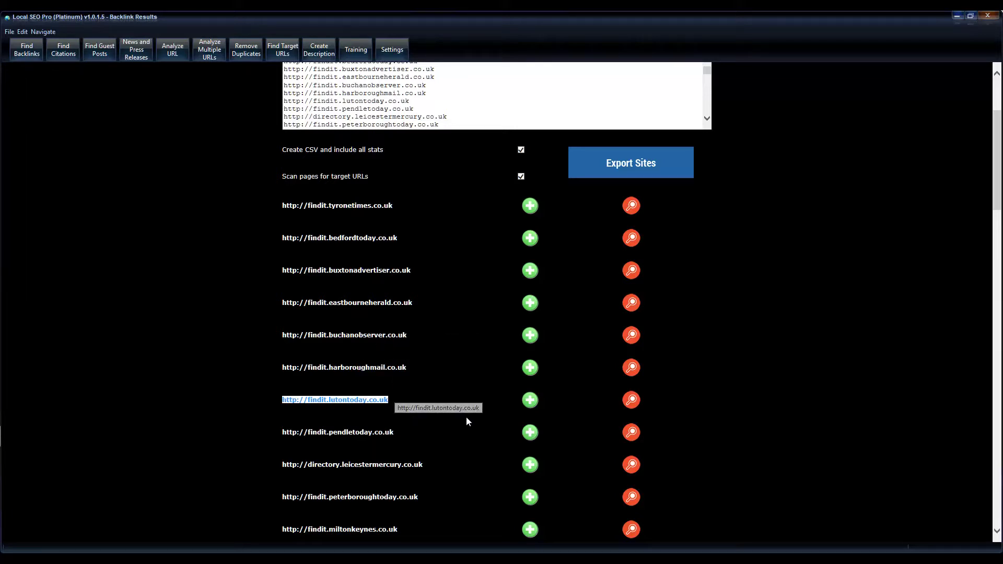
# - Look through the remaining local newspaper directory sites down to the end of the results
pyautogui.scroll(-3, 359, 450)
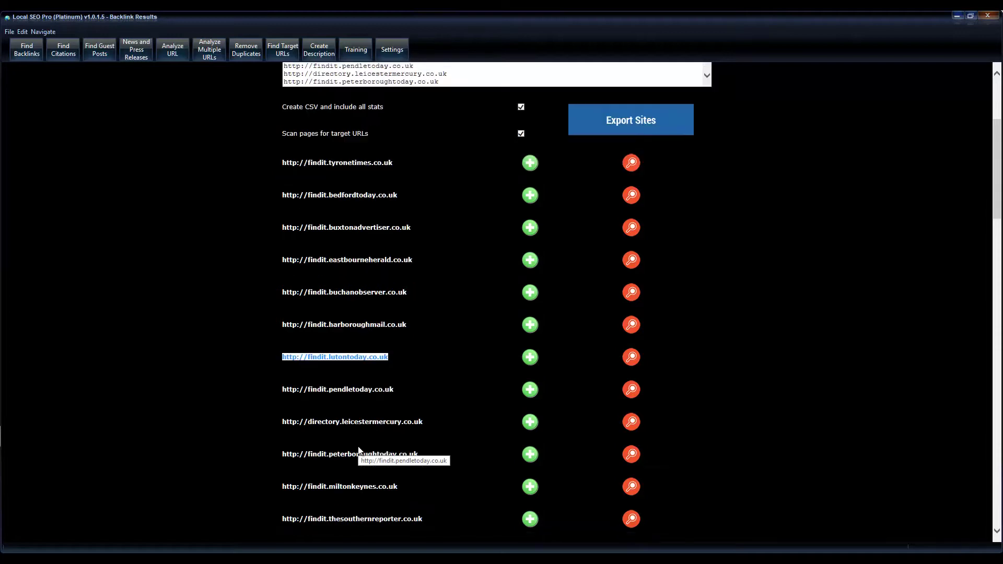
pyautogui.scroll(-2, 340, 374)
pyautogui.scroll(-3, 340, 374)
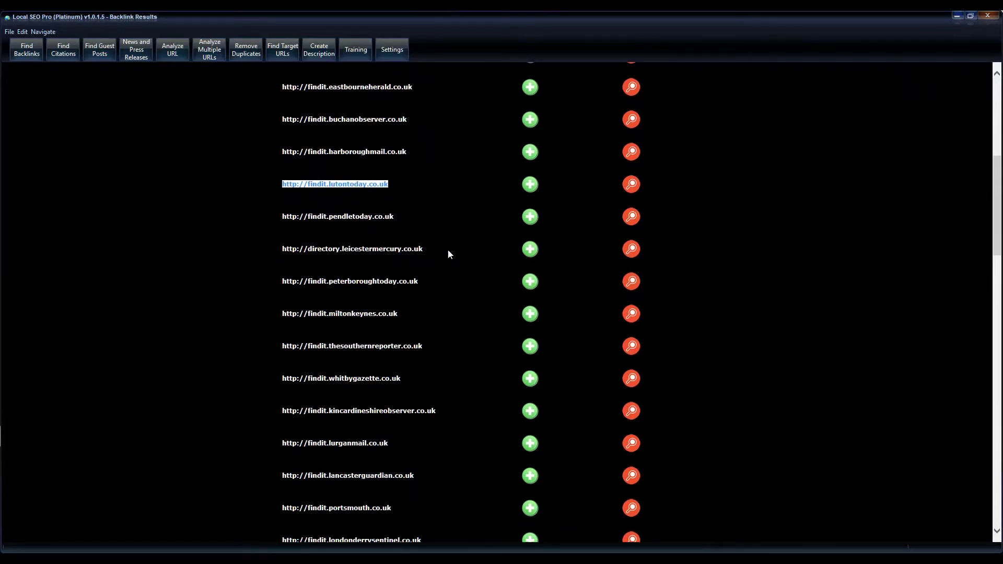
pyautogui.scroll(-10, 359, 390)
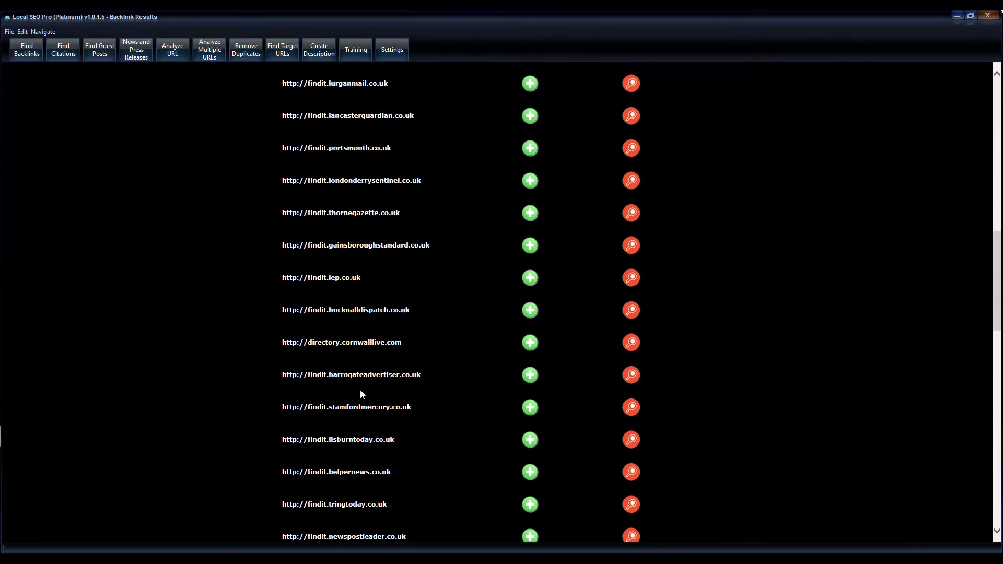
pyautogui.scroll(-5, 360, 391)
pyautogui.scroll(-5, 360, 392)
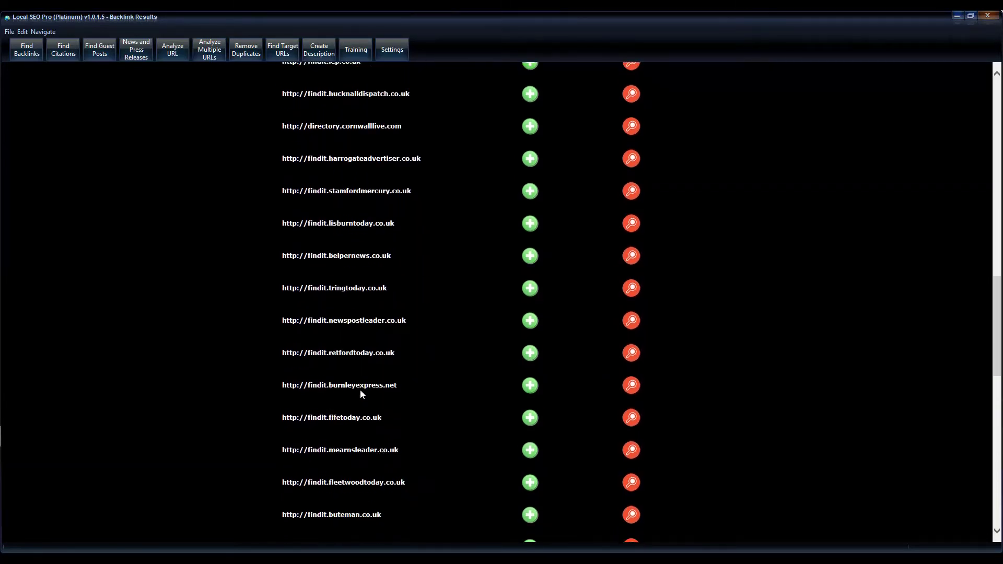
pyautogui.scroll(-2, 360, 391)
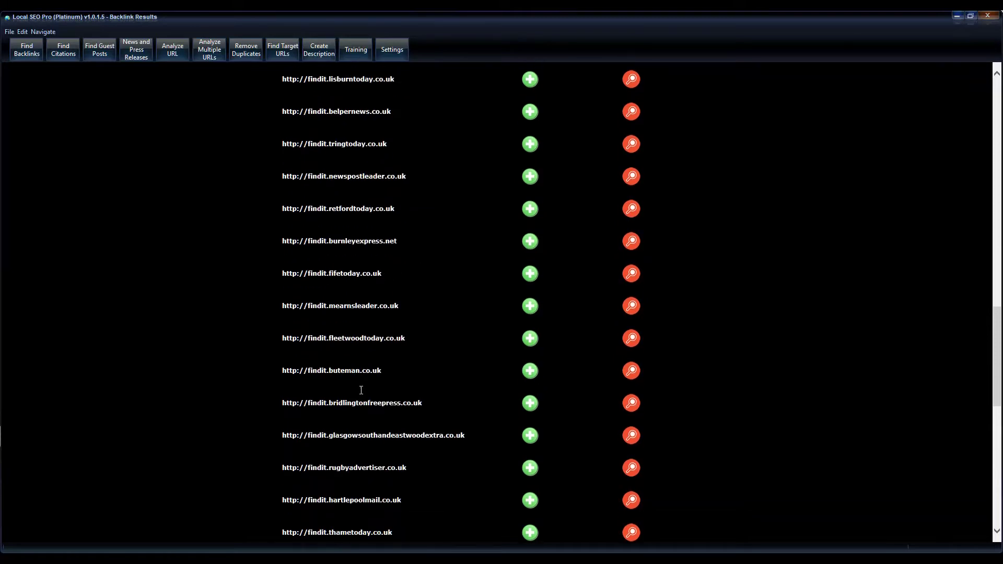
pyautogui.scroll(-2, 361, 394)
pyautogui.scroll(-2, 360, 393)
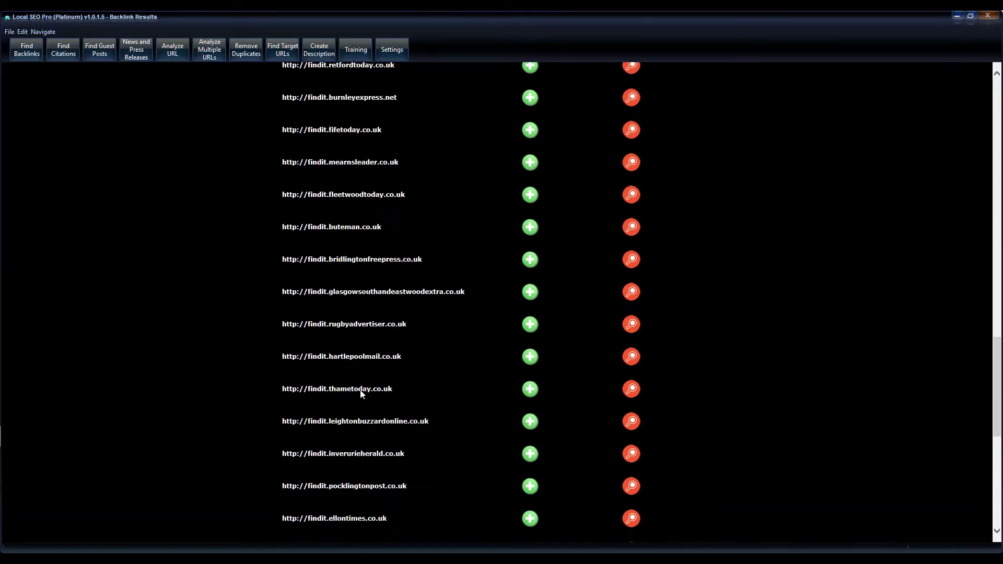
pyautogui.scroll(-2, 360, 390)
pyautogui.scroll(-2, 360, 389)
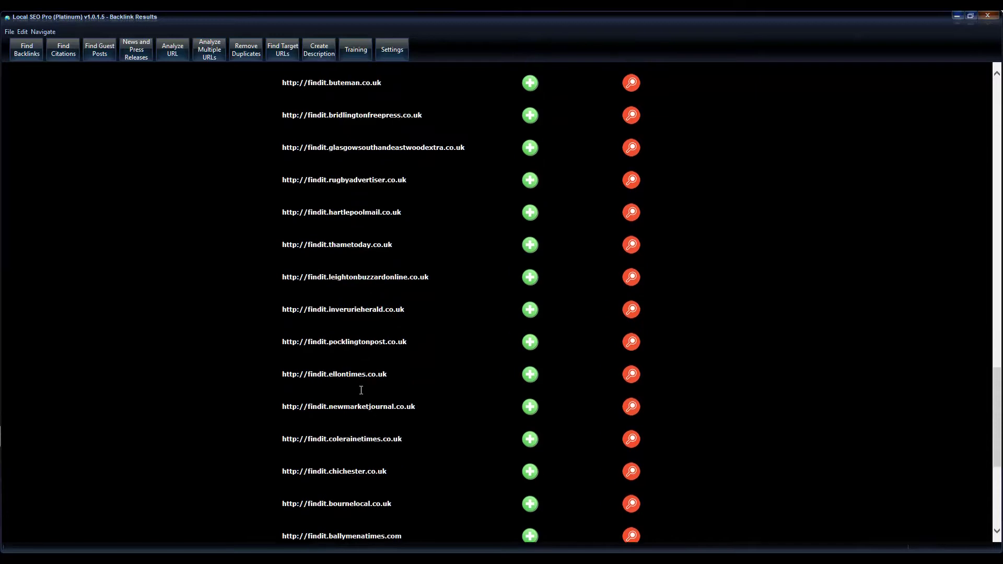
pyautogui.scroll(-8, 361, 393)
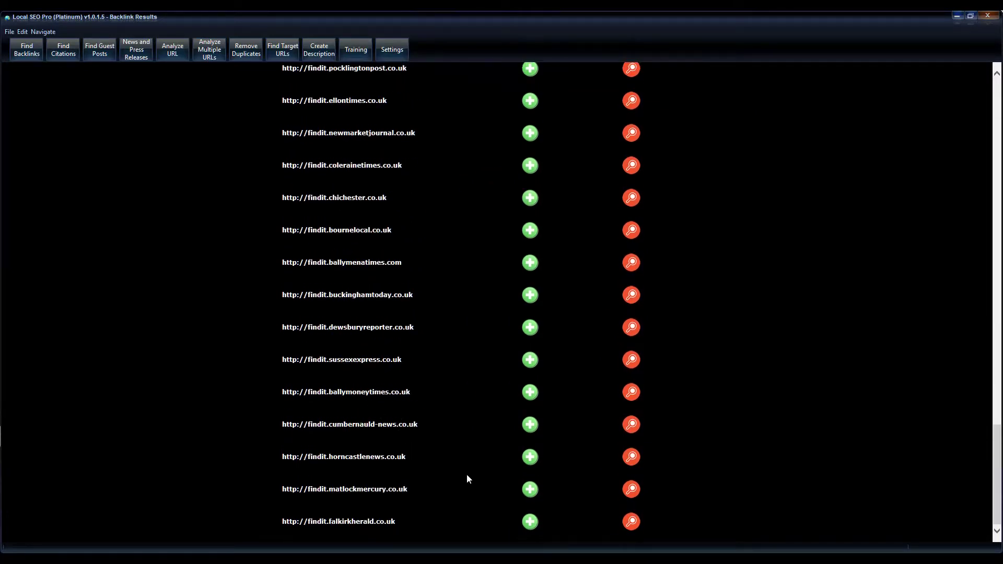
pyautogui.scroll(4, 466, 476)
pyautogui.scroll(-4, 469, 457)
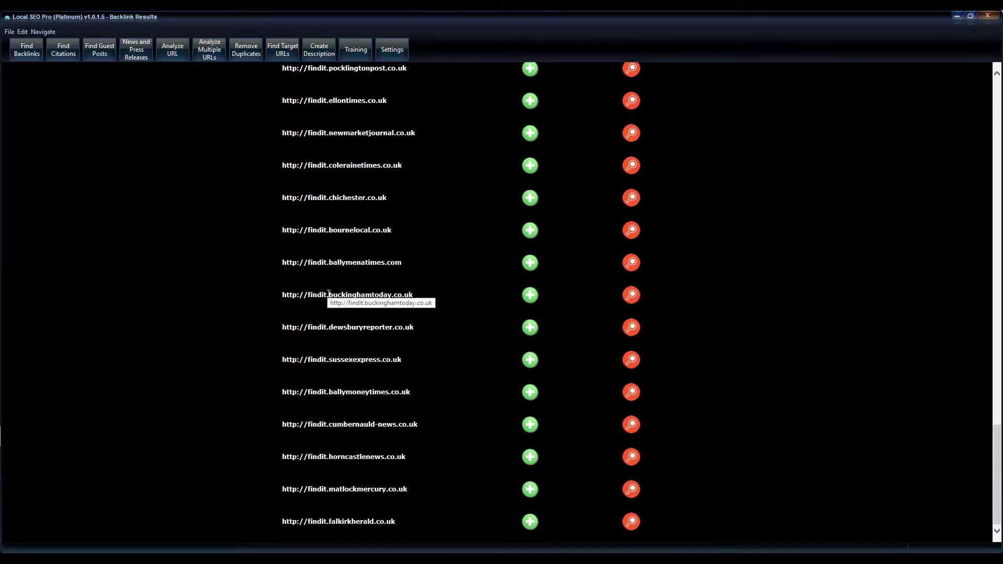
# - View the URL stats of findit.buckinghamtoday.co.uk and visit the site in a maximized Opera browser window
pyautogui.moveTo(328, 295); pyautogui.dragTo(393, 294)
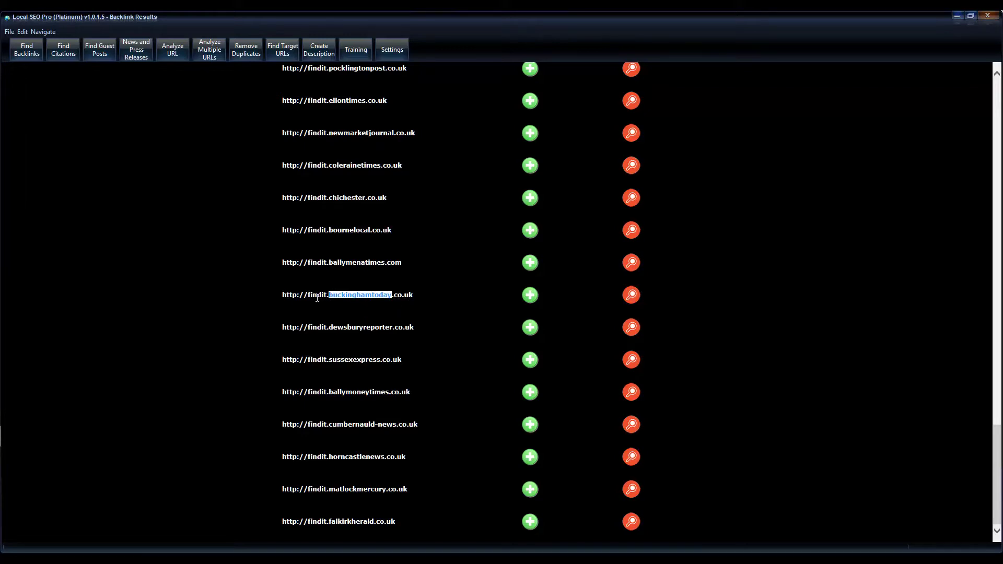
pyautogui.moveTo(287, 295); pyautogui.dragTo(405, 294)
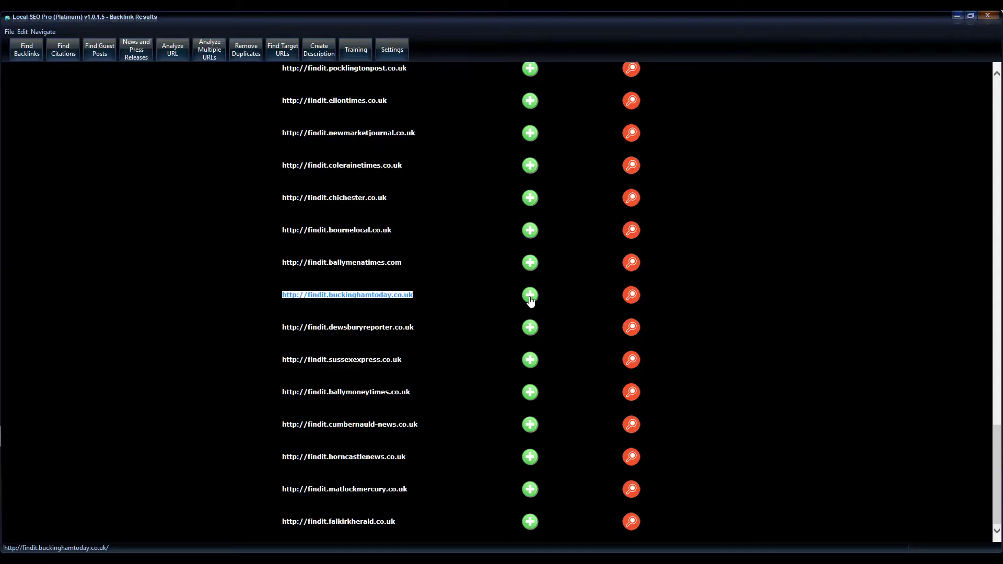
pyautogui.click(632, 294)
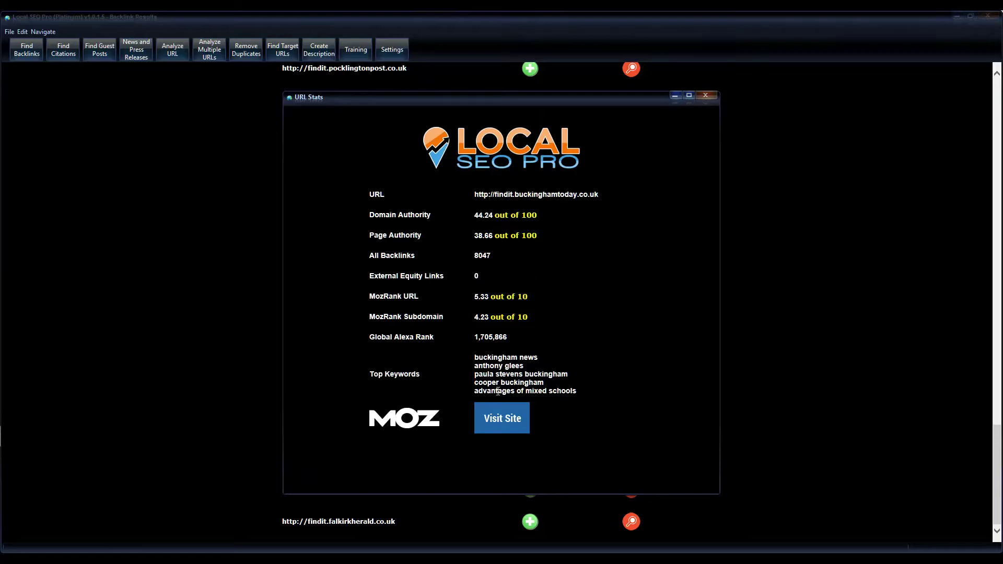
pyautogui.click(503, 425)
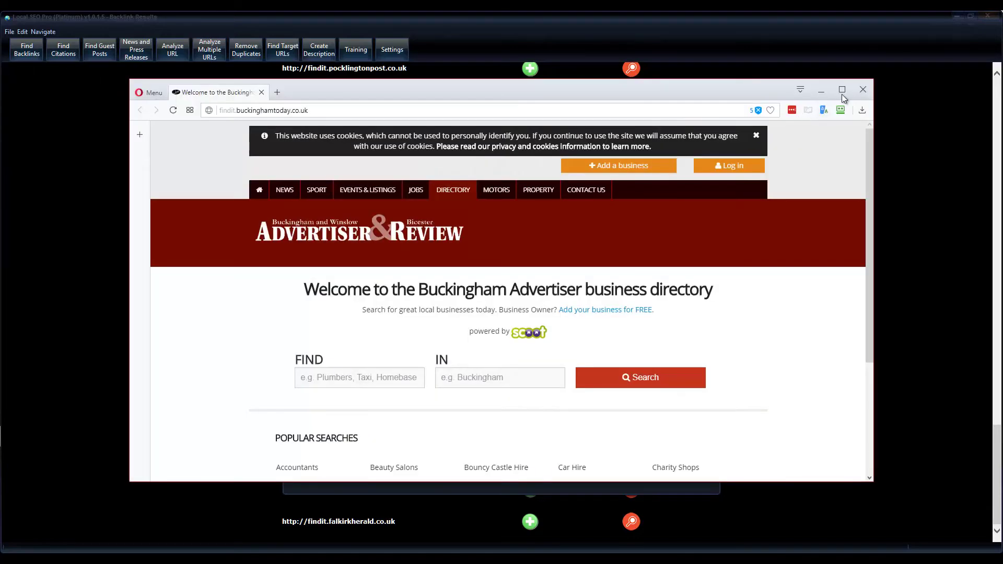
pyautogui.click(841, 94)
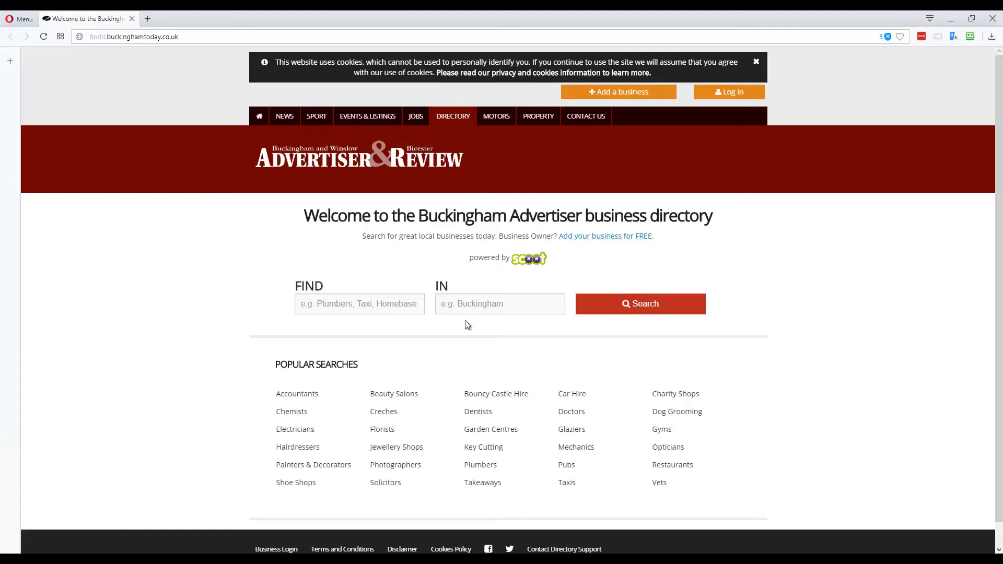
# - Search the Buckingham Advertiser business directory for dentists and look over the Buckingham listings
pyautogui.click(410, 308)
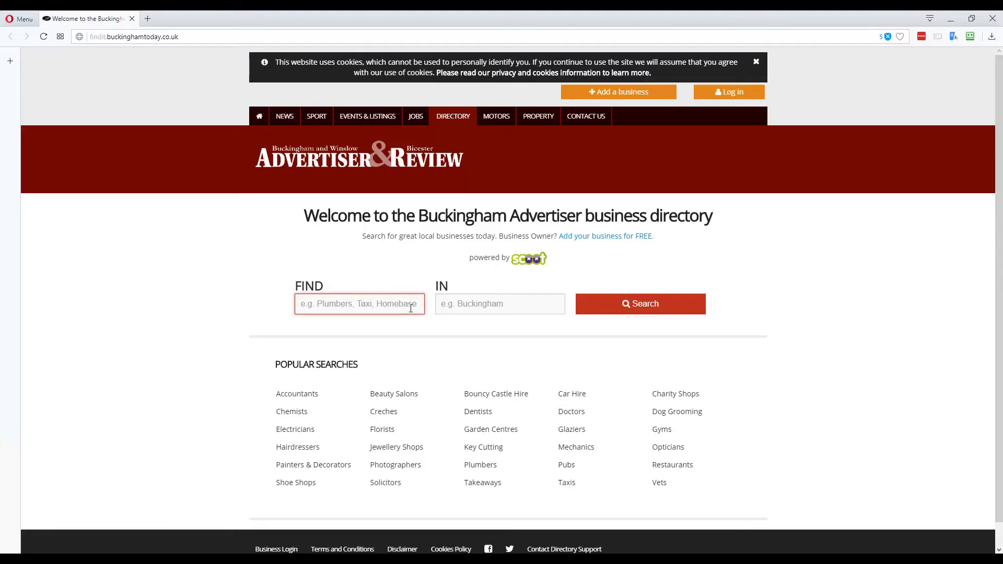
pyautogui.write('dentists')
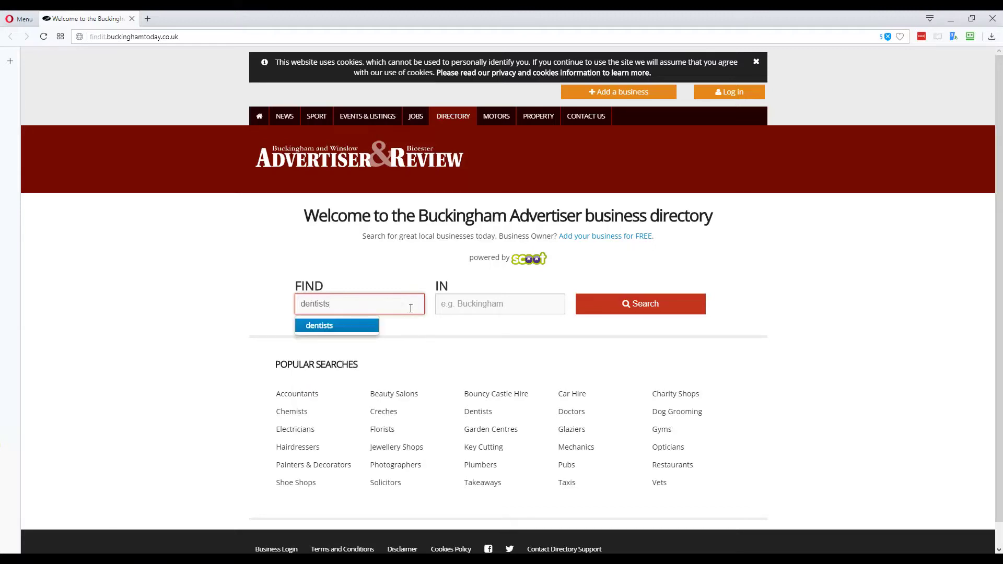
pyautogui.click(619, 308)
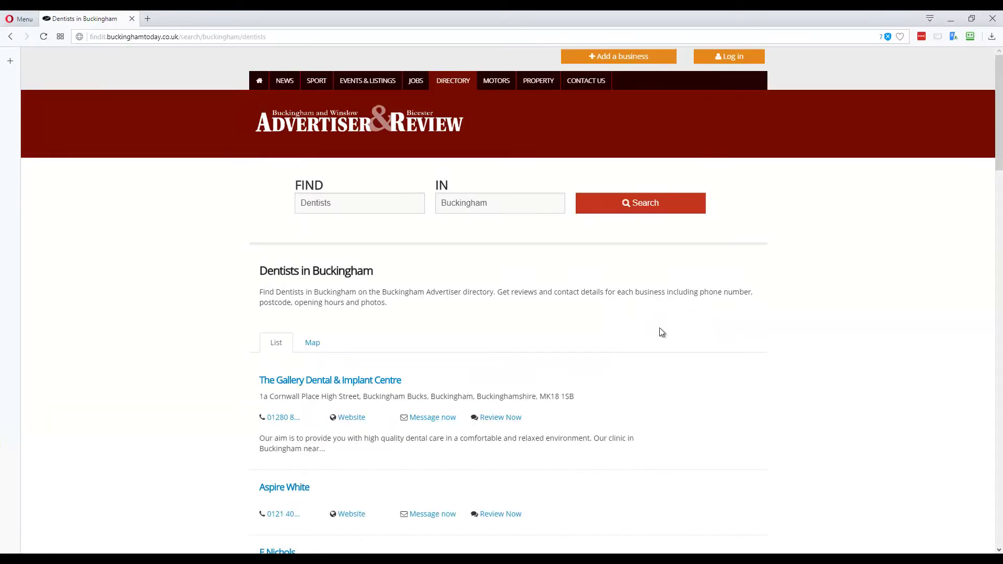
pyautogui.scroll(-1, 659, 331)
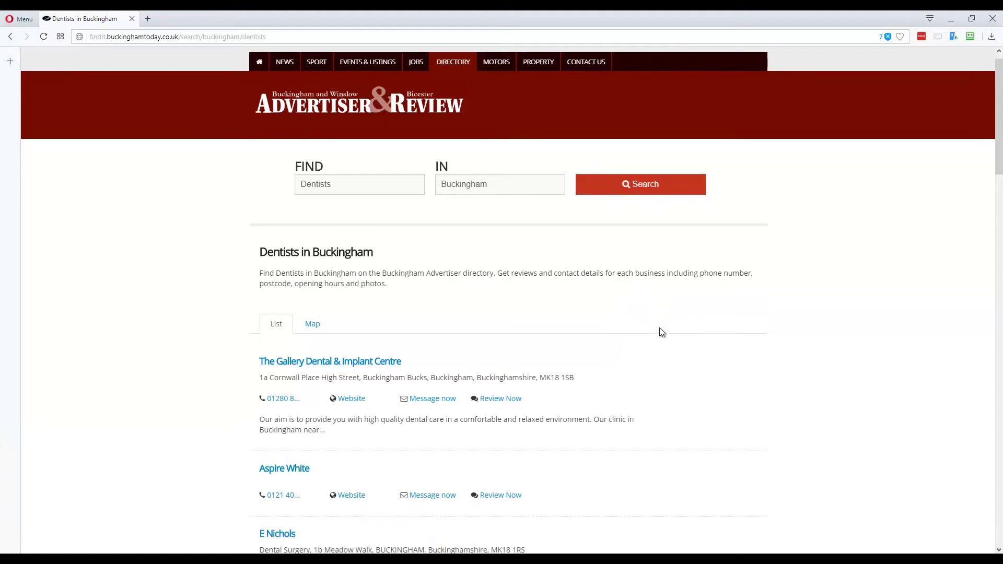
pyautogui.scroll(1, 659, 332)
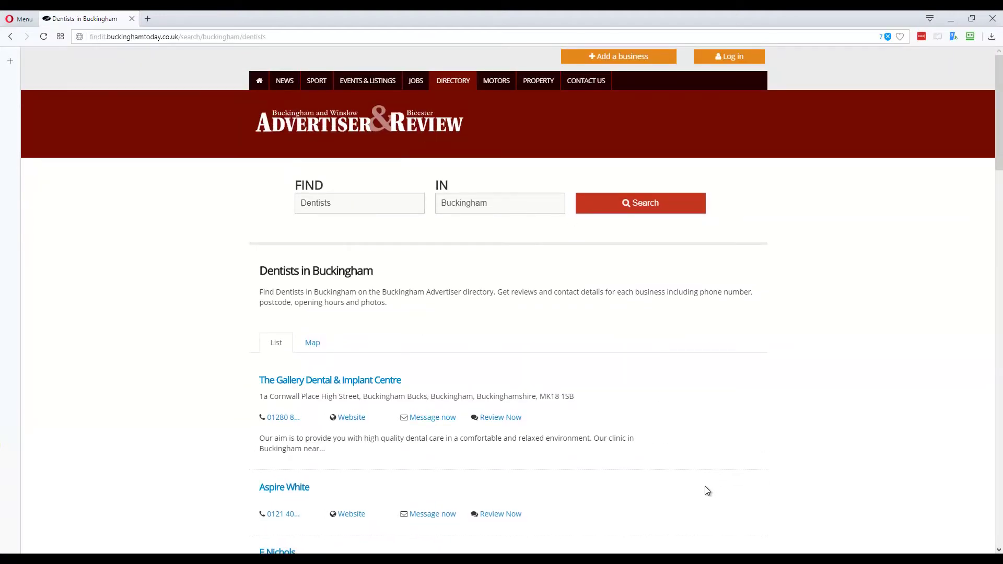
pyautogui.scroll(-3, 705, 489)
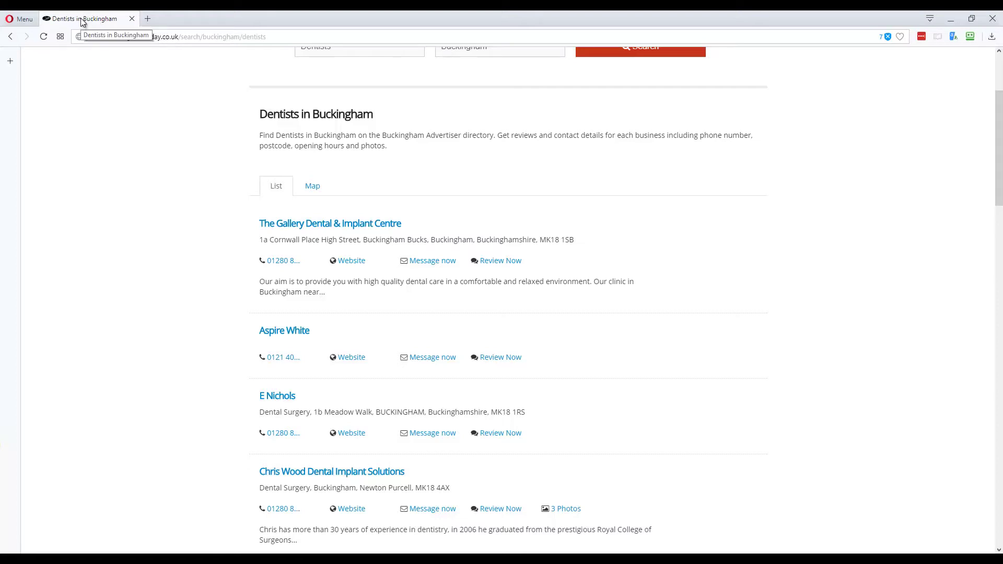
# - Open the listing of The Gallery Dental & Implant Centre and inspect the full web address of its page
pyautogui.click(350, 229)
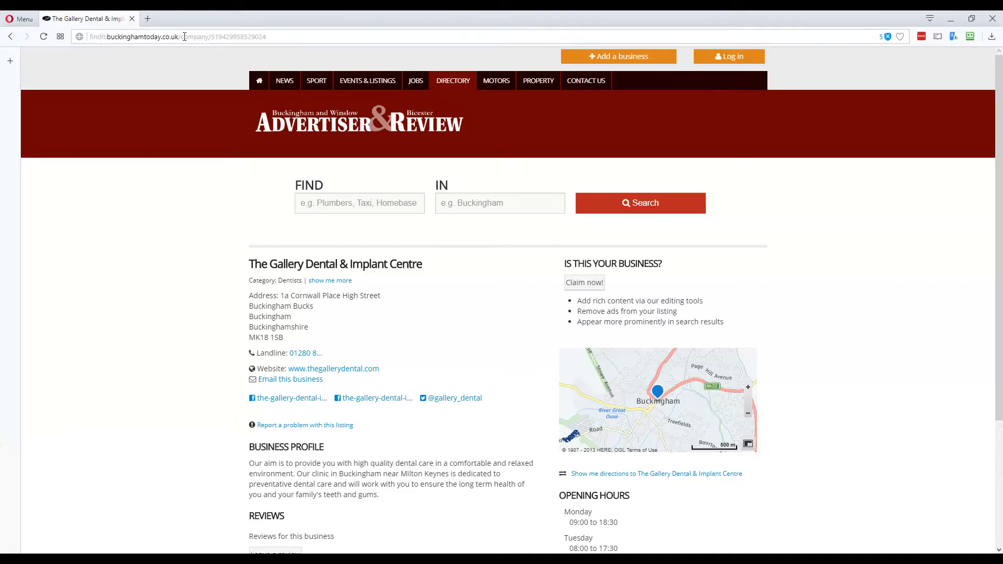
pyautogui.click(209, 37)
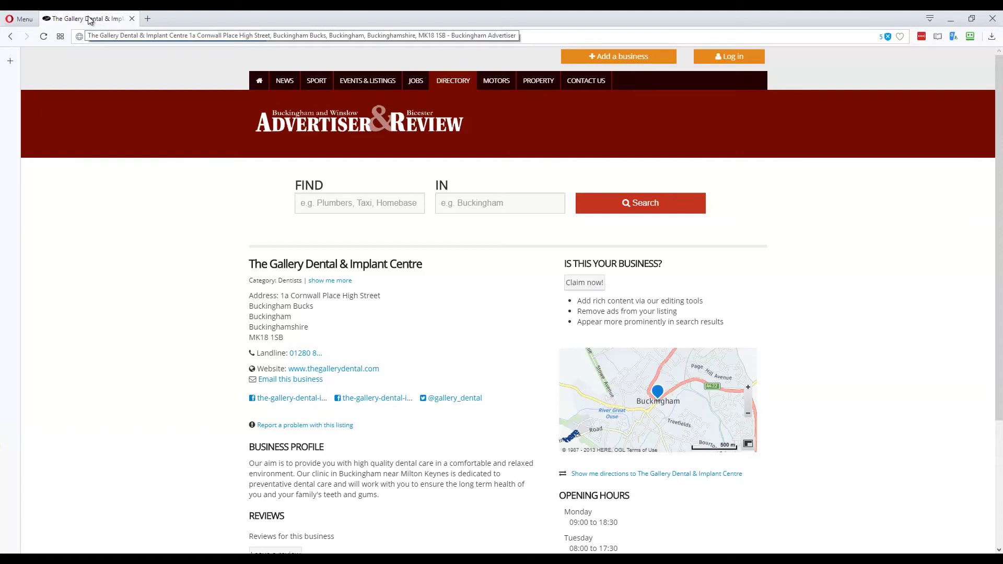
pyautogui.hotkey('ctrl', 'l')
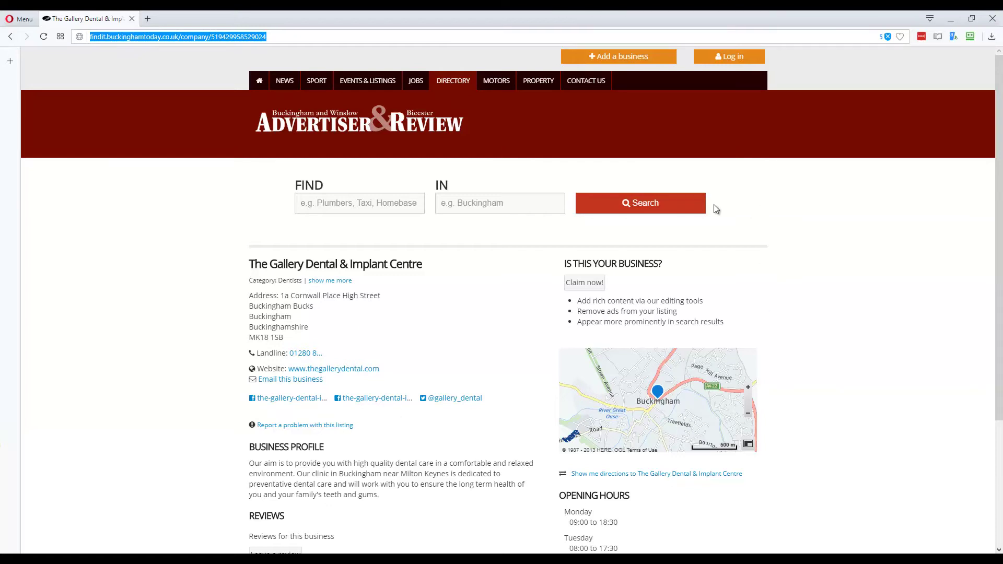
# - Switch to Local SEO Pro and close its URL Stats and Successfully Exported Results windows
pyautogui.click(778, 562)
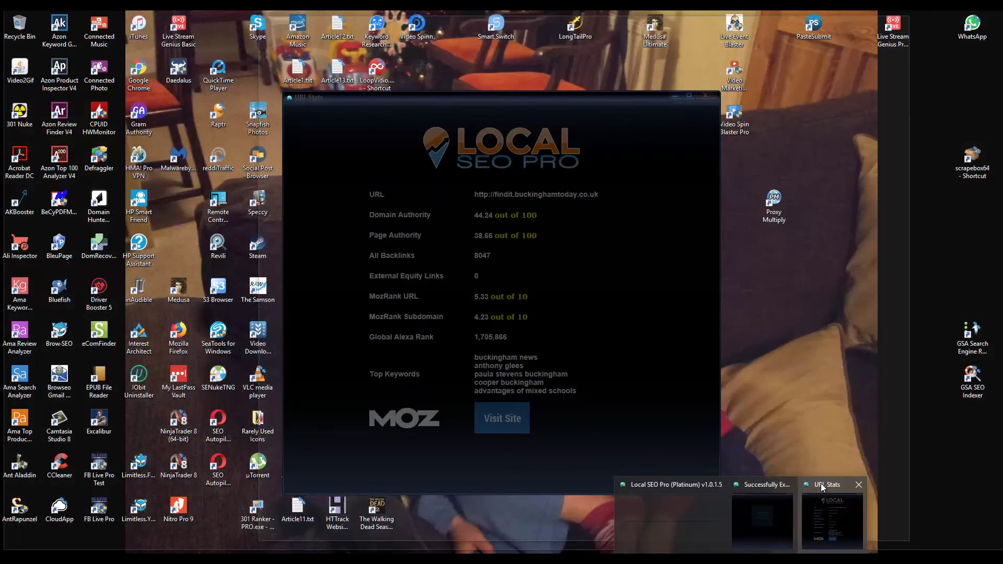
pyautogui.click(820, 484)
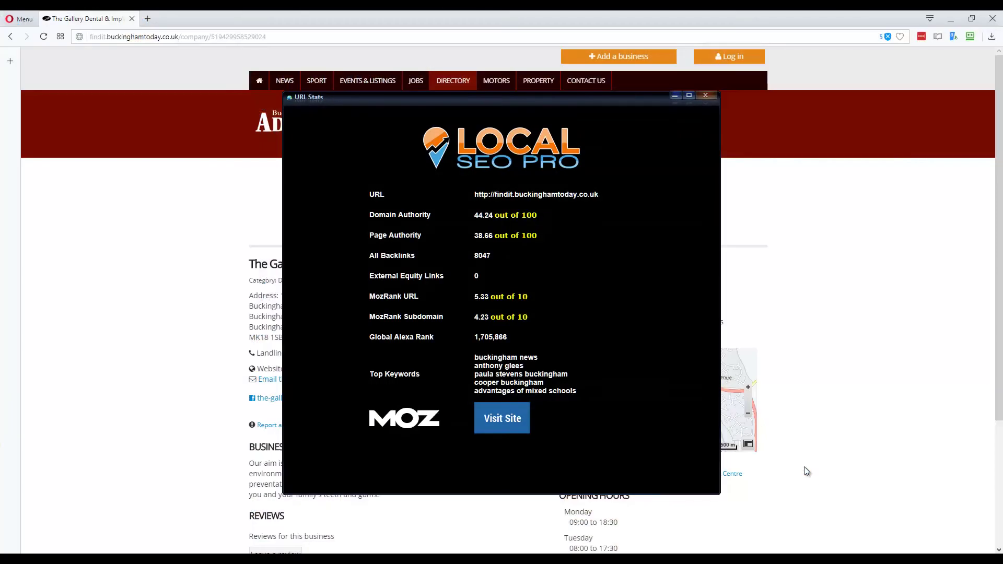
pyautogui.click(706, 95)
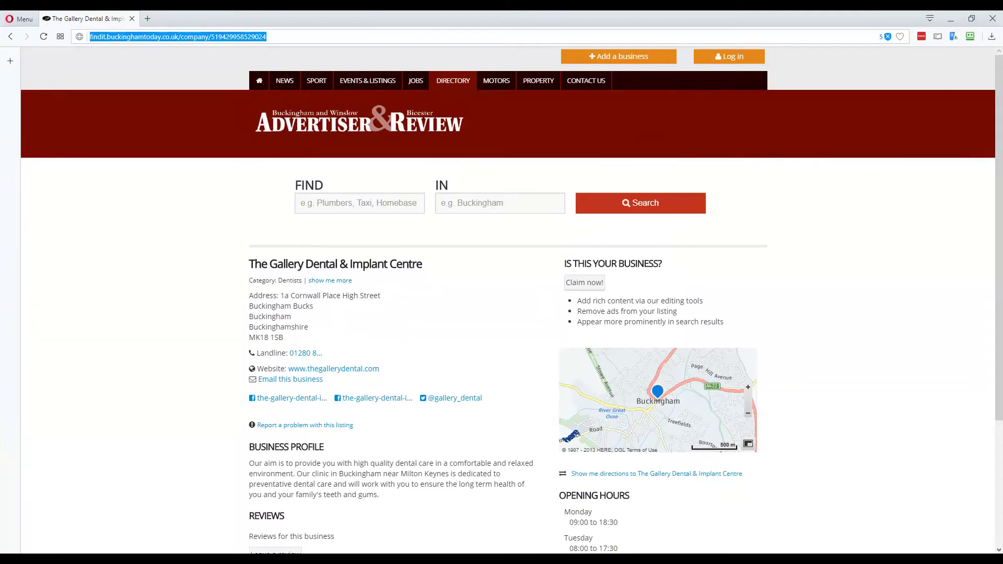
pyautogui.click(738, 556)
pyautogui.click(791, 489)
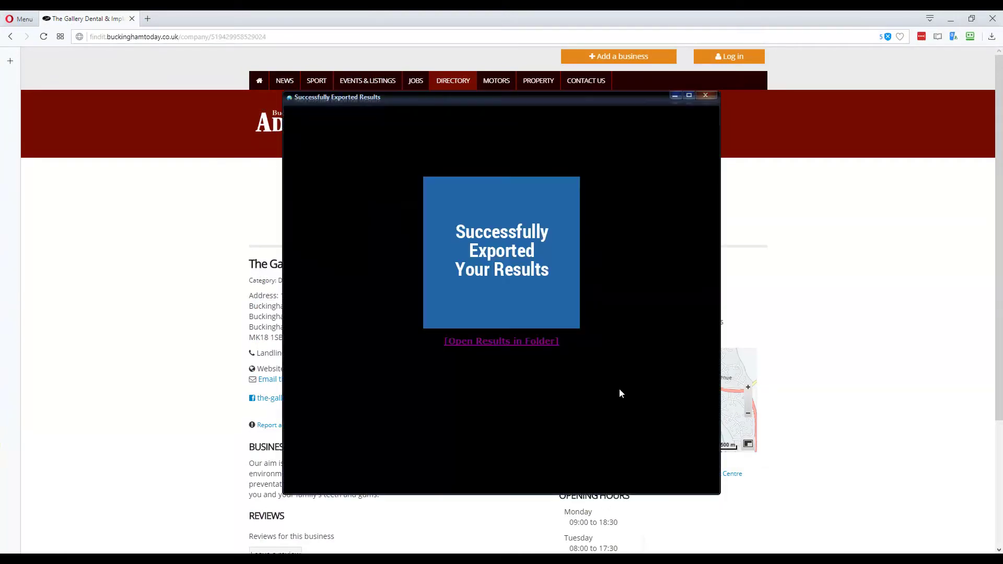
pyautogui.click(705, 96)
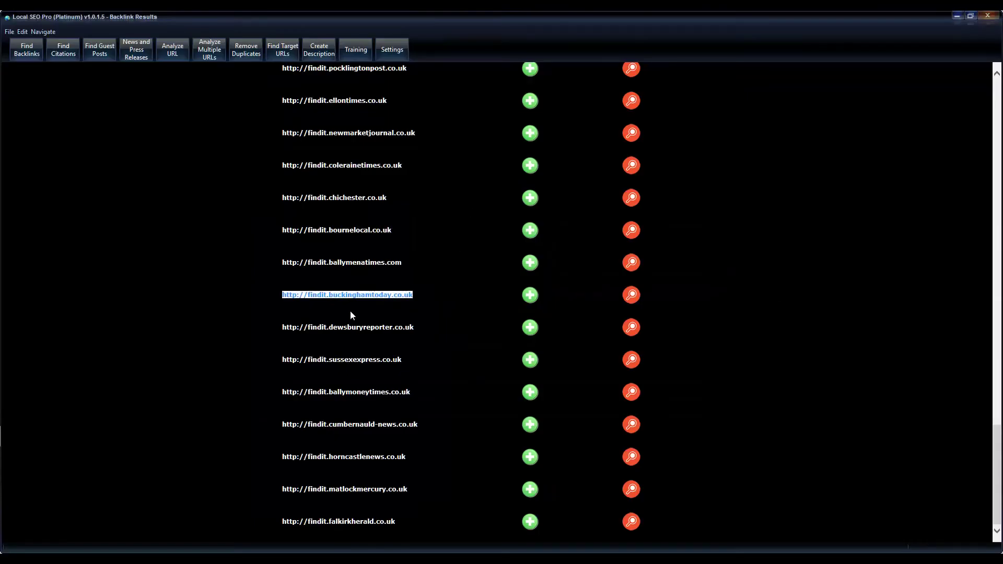
# - Look over the backlink results again, from the summary and URL list down through the individual site rows
pyautogui.scroll(20, 458, 470)
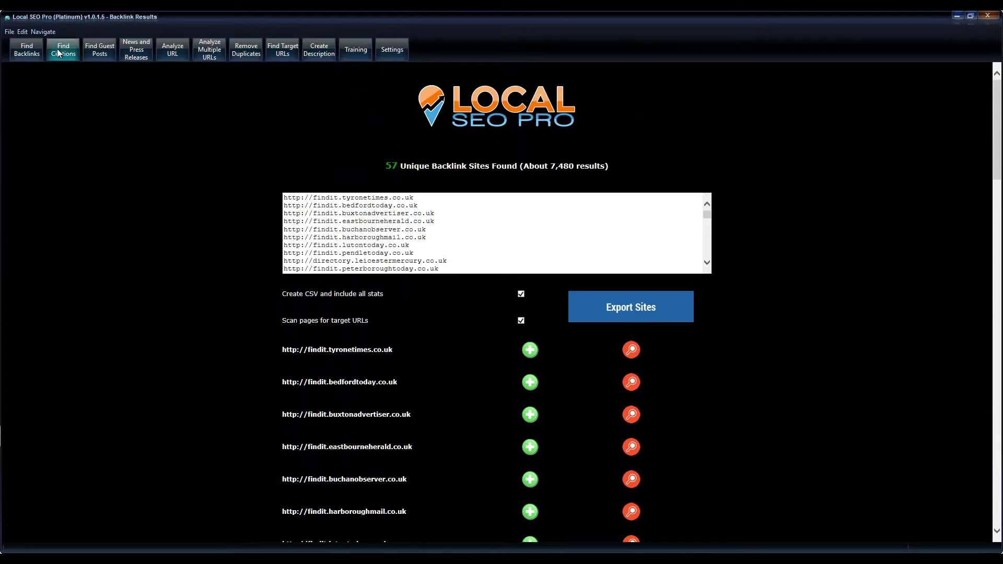
pyautogui.scroll(-15, 511, 449)
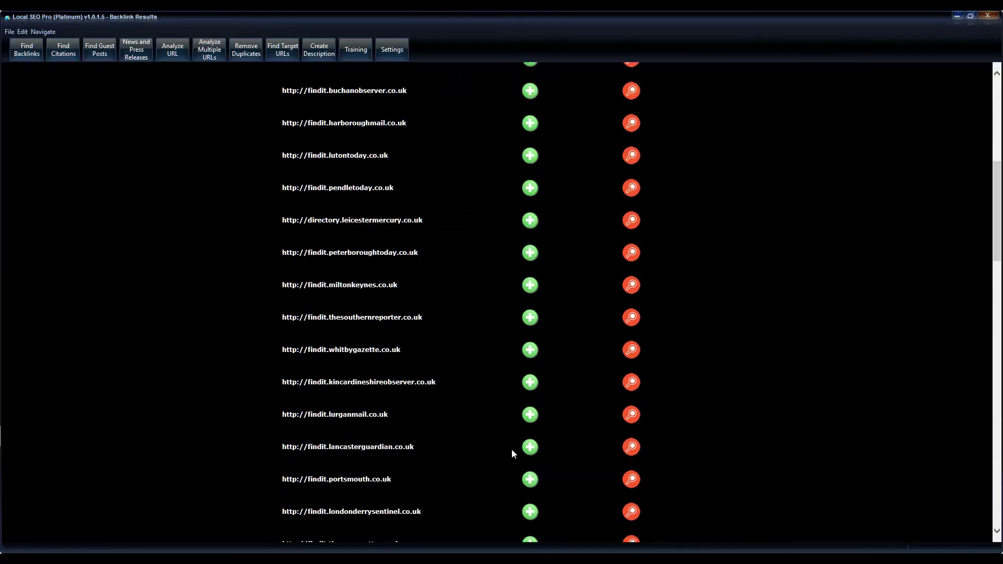
pyautogui.scroll(15, 510, 449)
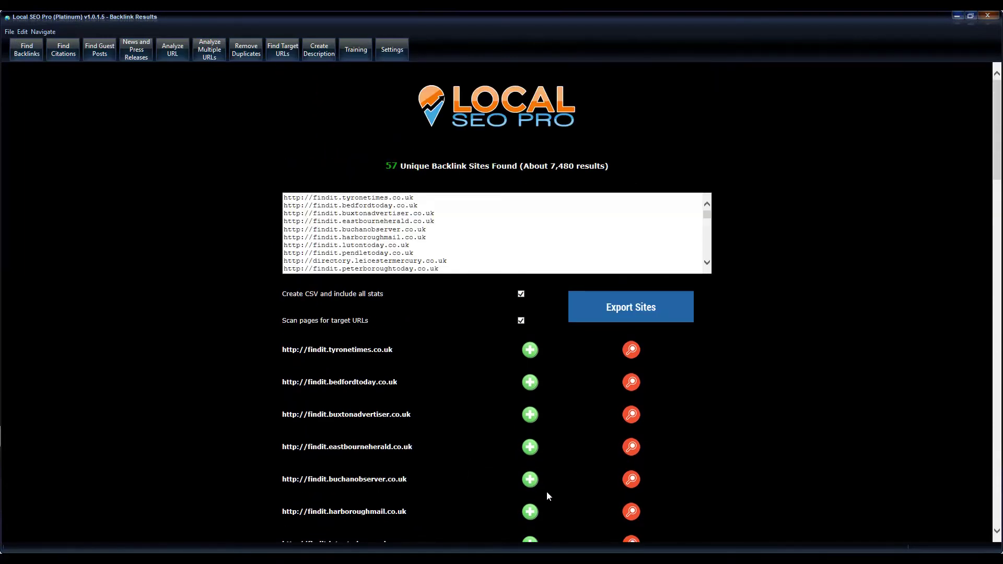
pyautogui.scroll(-5, 547, 492)
pyautogui.scroll(5, 546, 491)
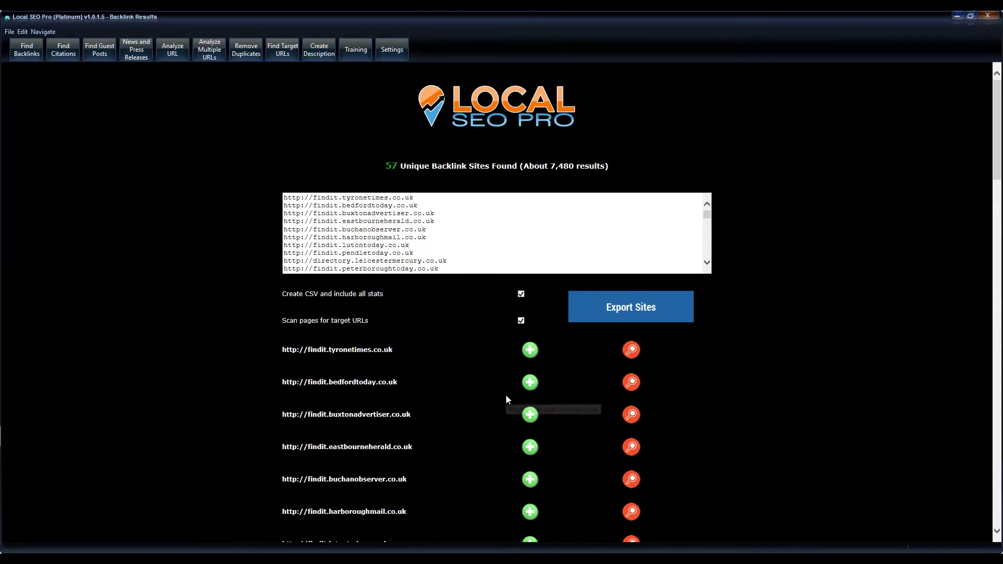
# - Find citations for DotComSecrets Birmingham, entering the business's first address line and showing domains only
pyautogui.click(63, 50)
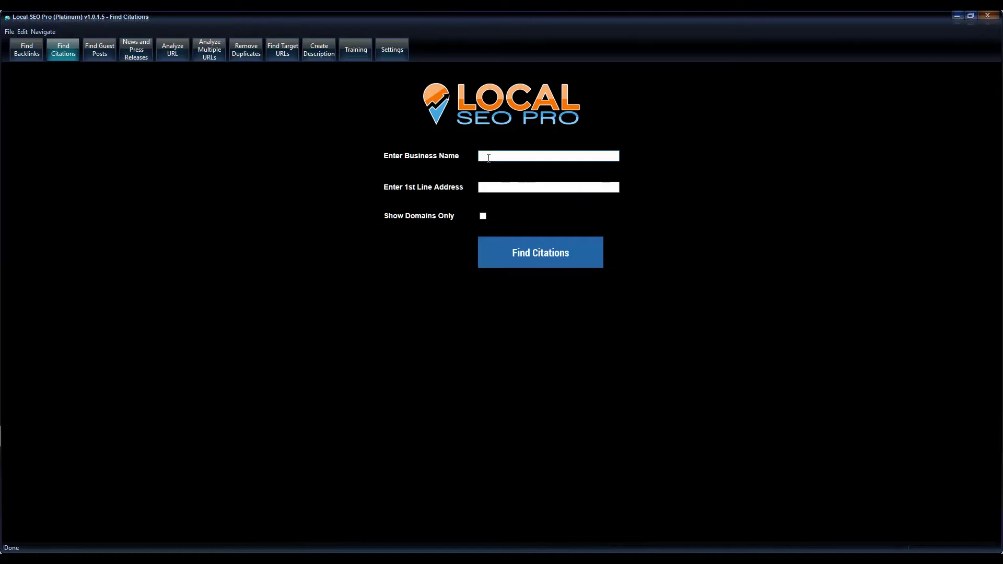
pyautogui.click(500, 155)
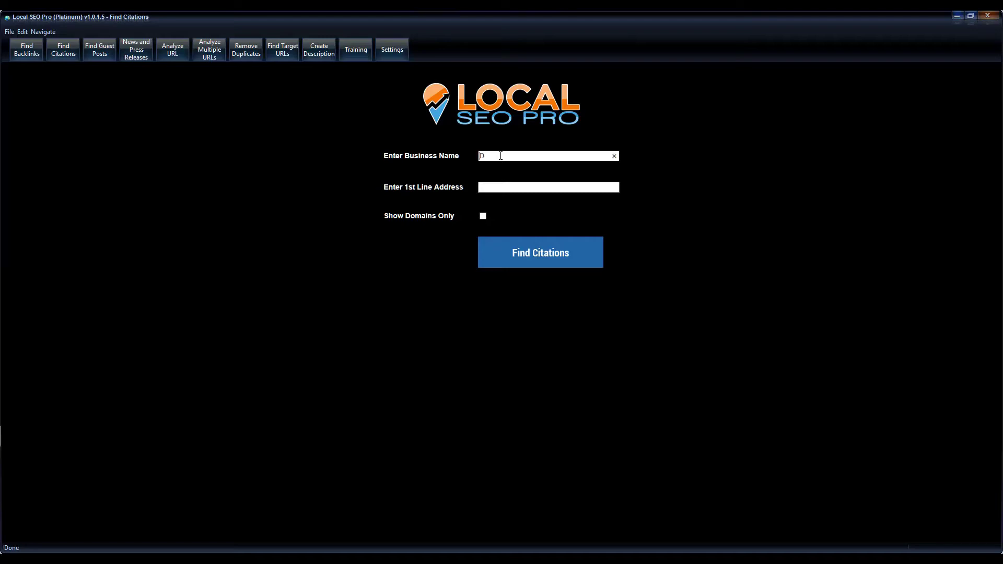
pyautogui.write('otComSecrets Birmingham')
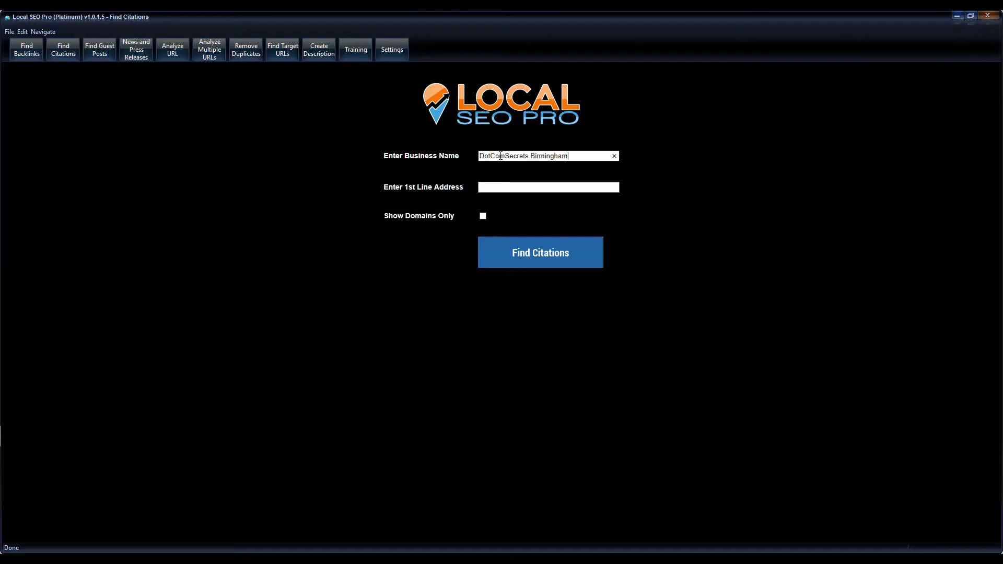
pyautogui.press('Tab')
pyautogui.write('20')
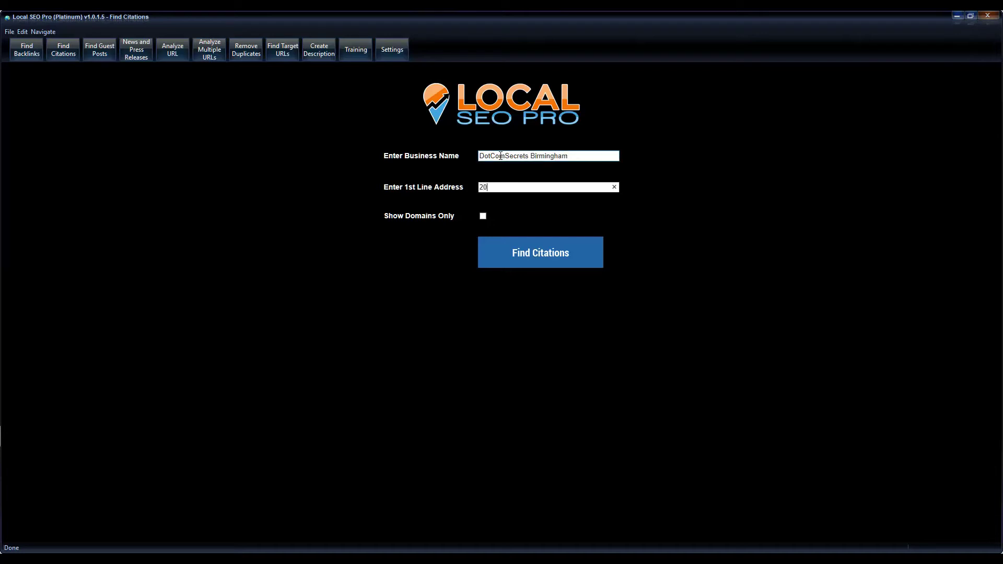
pyautogui.write(' Clydesdale Road')
pyautogui.click(482, 216)
pyautogui.click(562, 264)
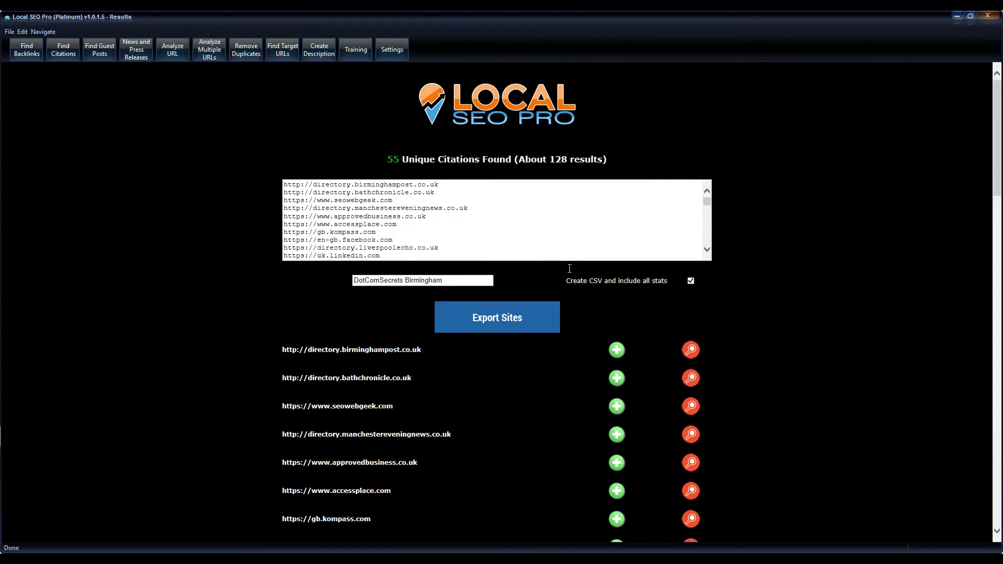
# - Examine the unique citation count and the subdomain and domain parts of the directory.birminghampost.co.uk address
pyautogui.doubleClick(392, 159)
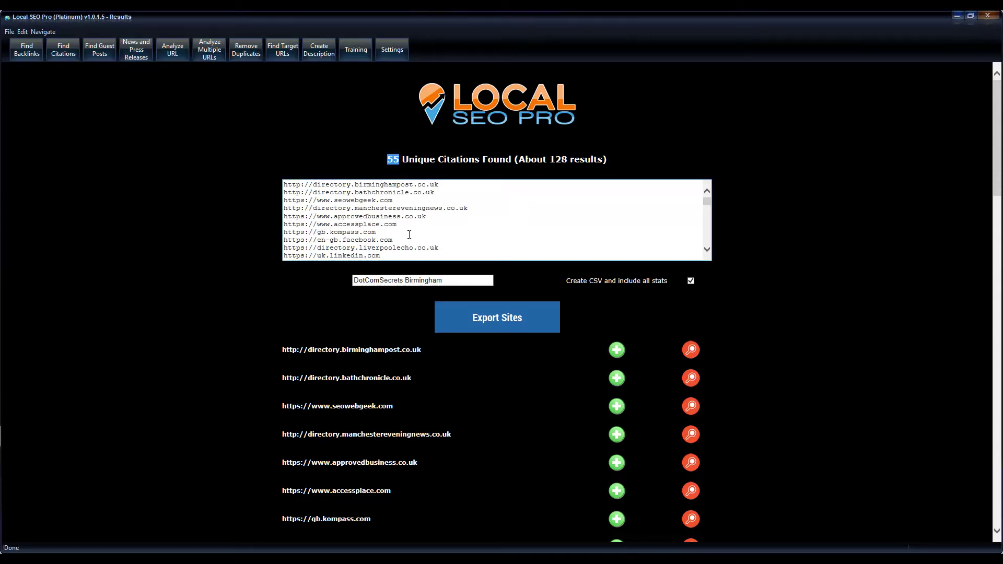
pyautogui.click(354, 184)
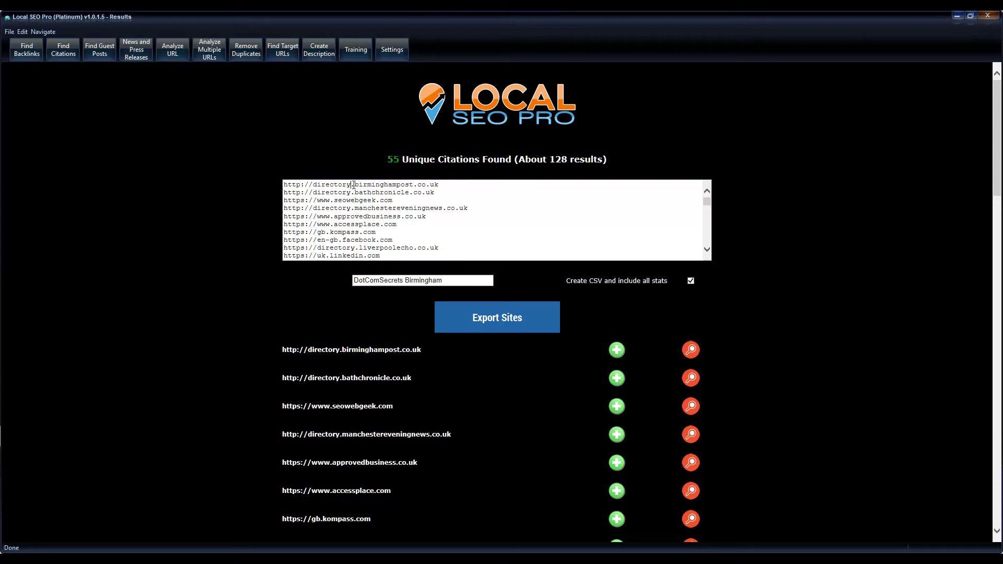
pyautogui.scroll(-4, 221, 368)
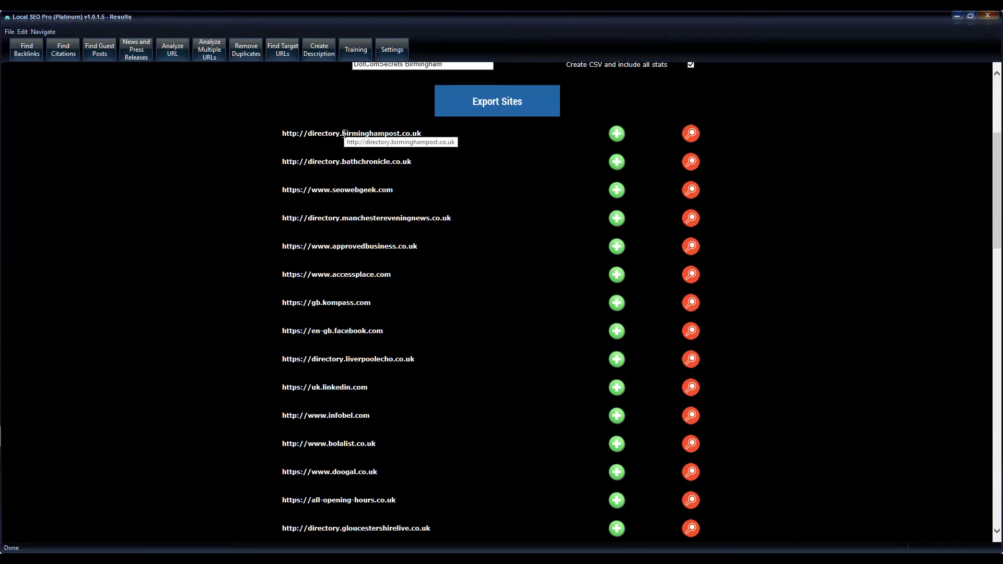
pyautogui.moveTo(344, 134); pyautogui.dragTo(421, 135)
pyautogui.click(432, 139)
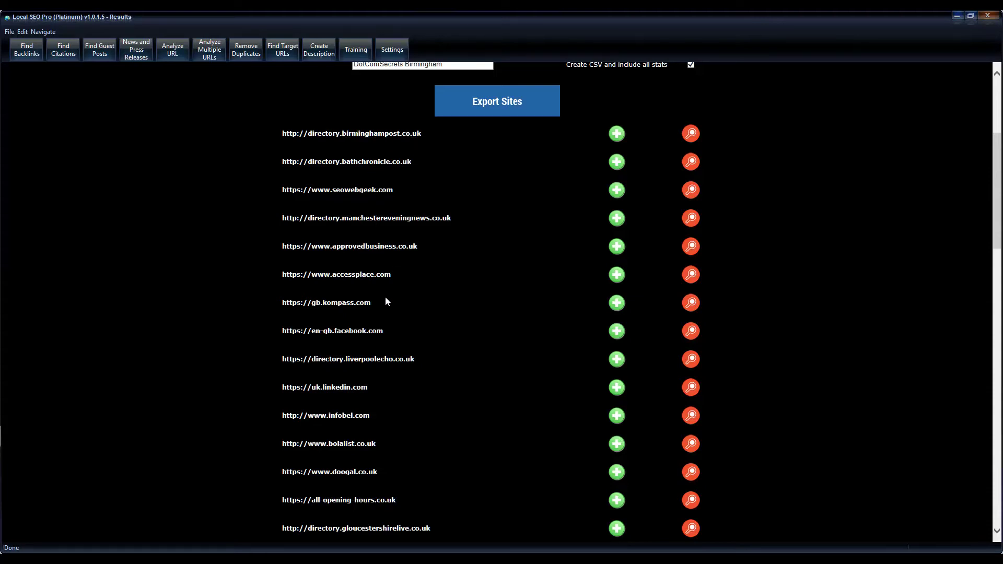
# - Look through all the citation sites to the end of the list and return to the results summary
pyautogui.scroll(-3, 427, 358)
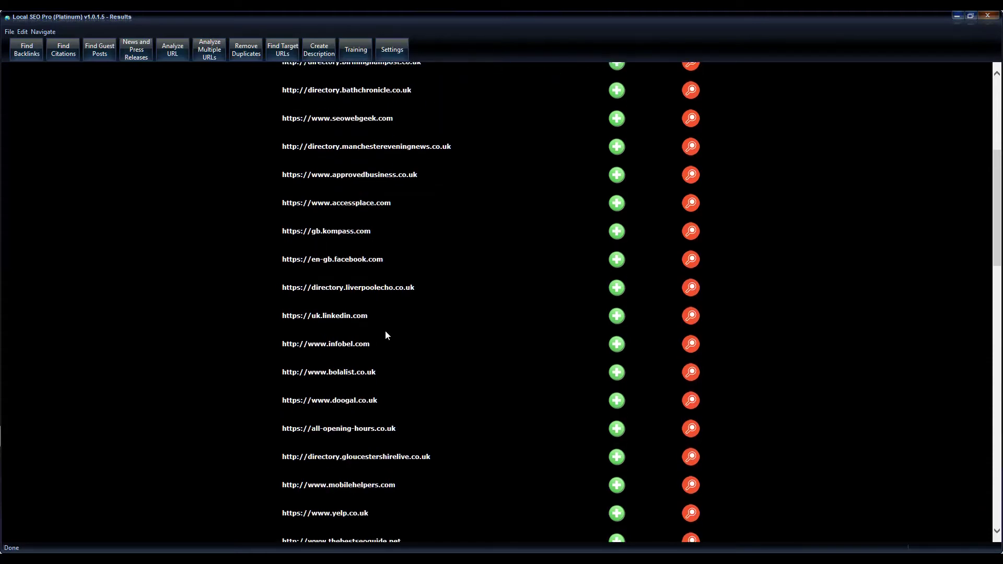
pyautogui.scroll(-9, 430, 339)
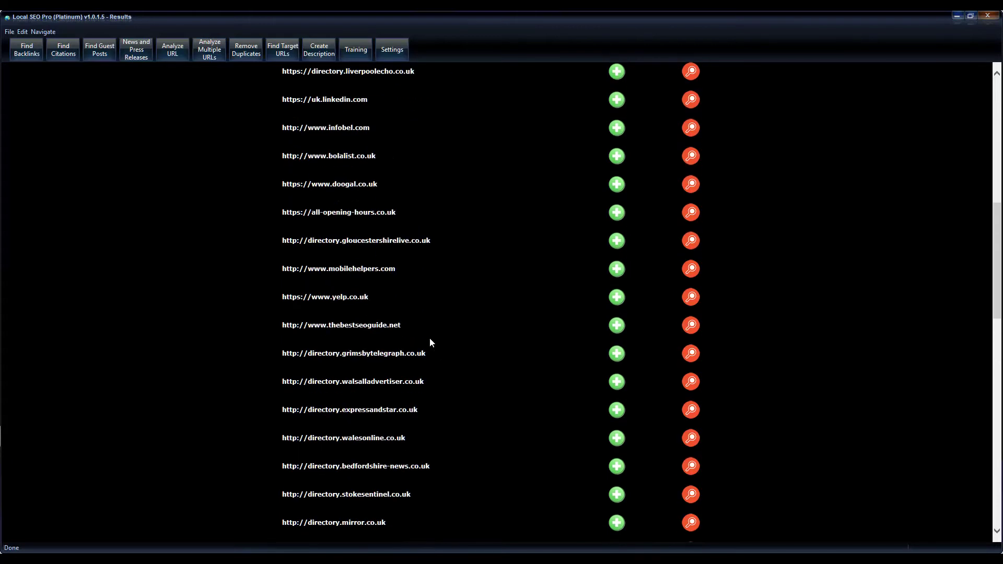
pyautogui.scroll(-20, 430, 339)
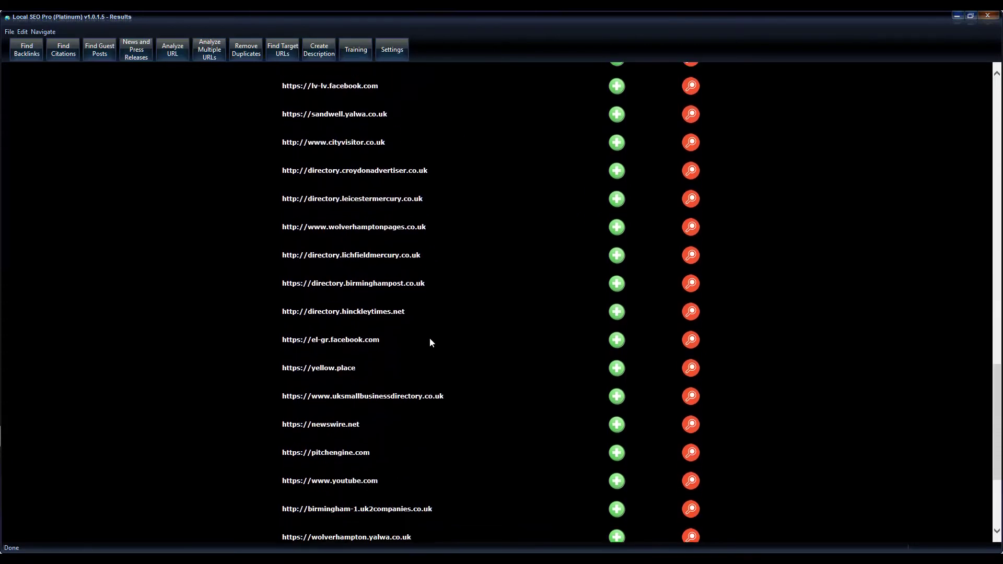
pyautogui.scroll(-7, 430, 340)
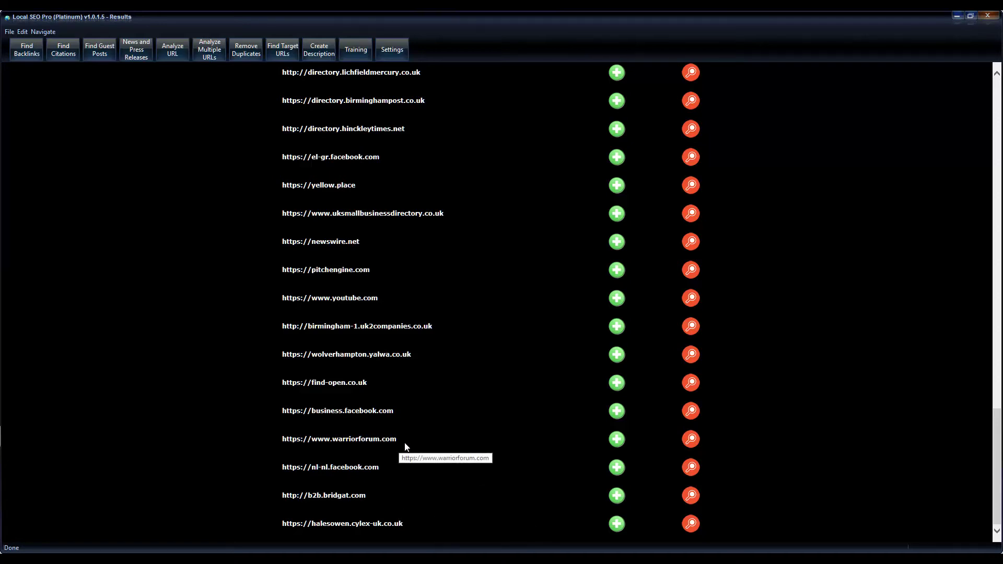
pyautogui.scroll(1, 406, 445)
pyautogui.scroll(1, 405, 445)
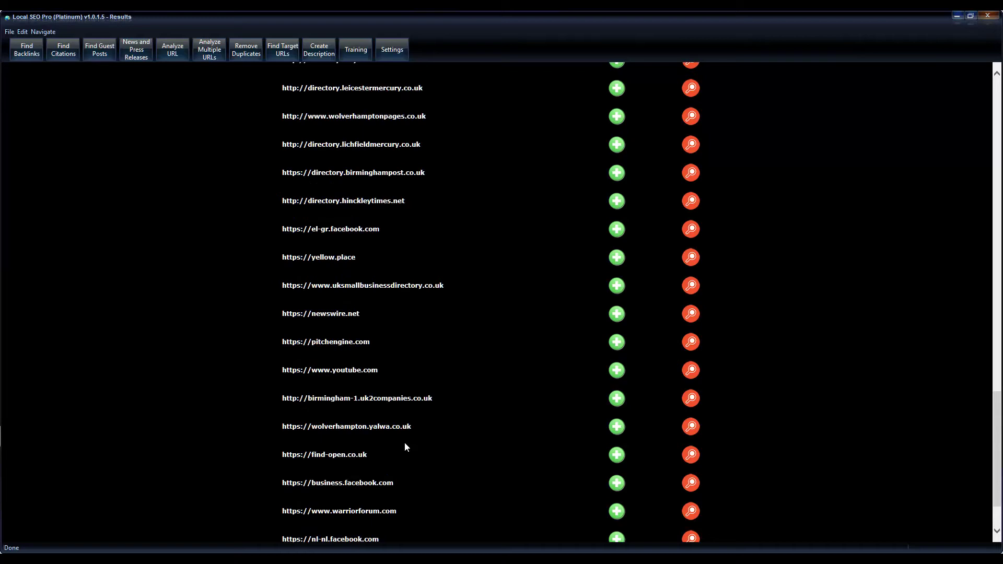
pyautogui.scroll(10, 405, 442)
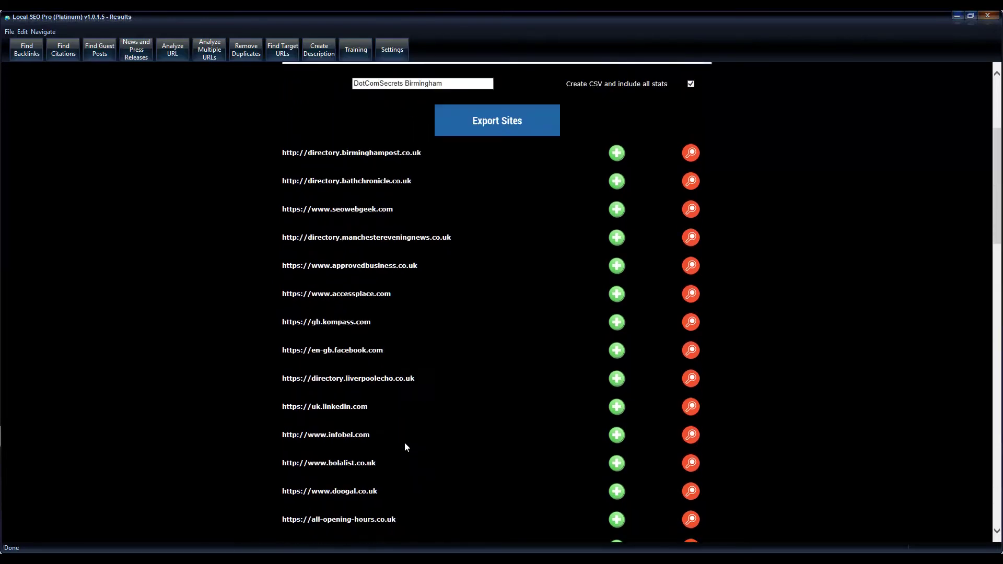
pyautogui.scroll(5, 404, 442)
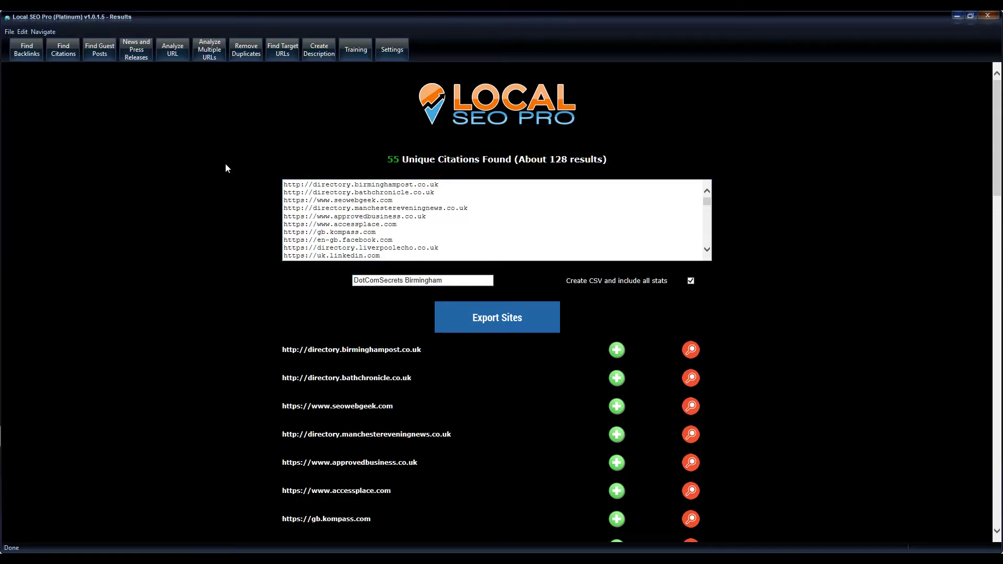
# - Start a blank citation search, and switch to the Opera browser to load google.co.uk
pyautogui.click(63, 49)
pyautogui.click(526, 155)
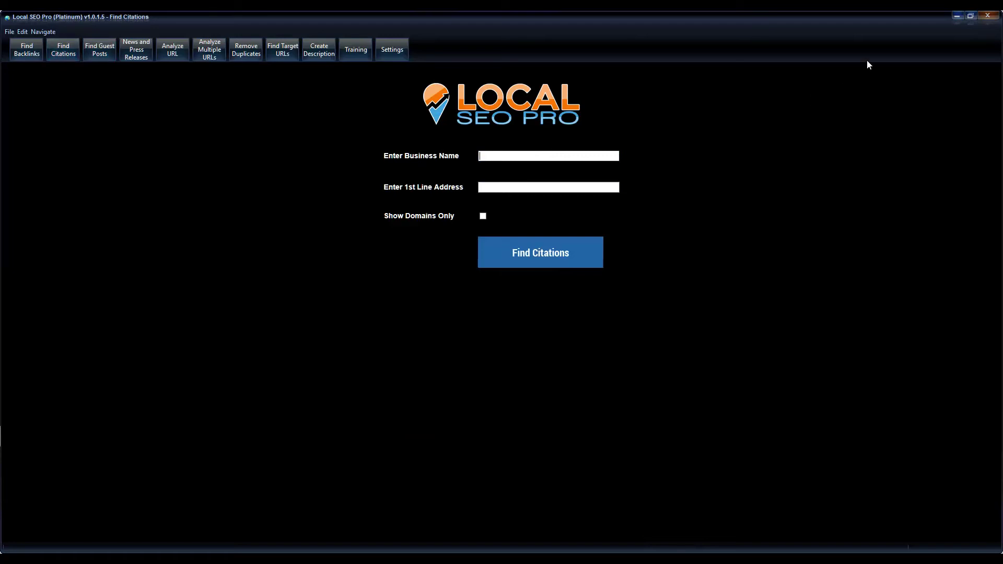
pyautogui.moveTo(282, 553)
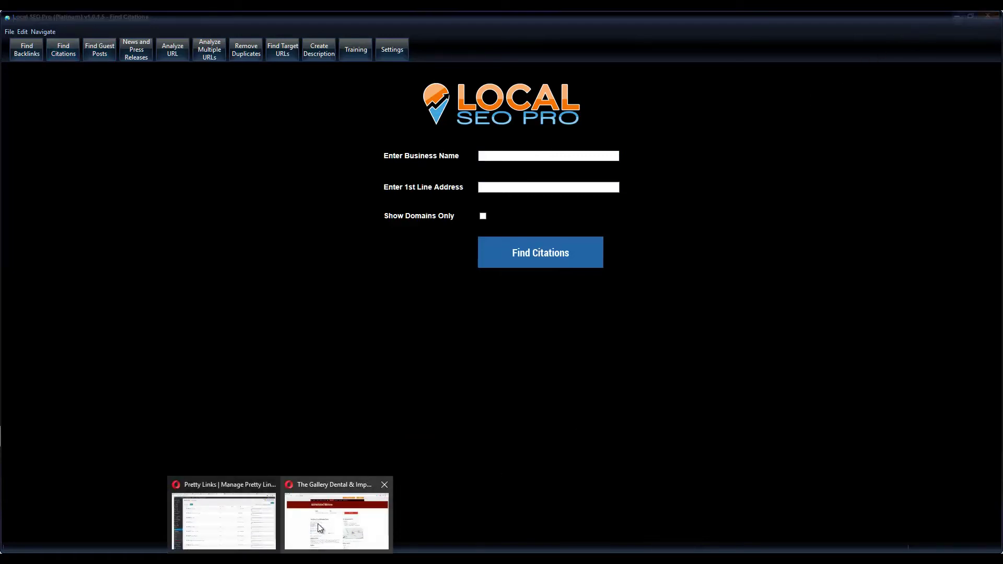
pyautogui.click(336, 493)
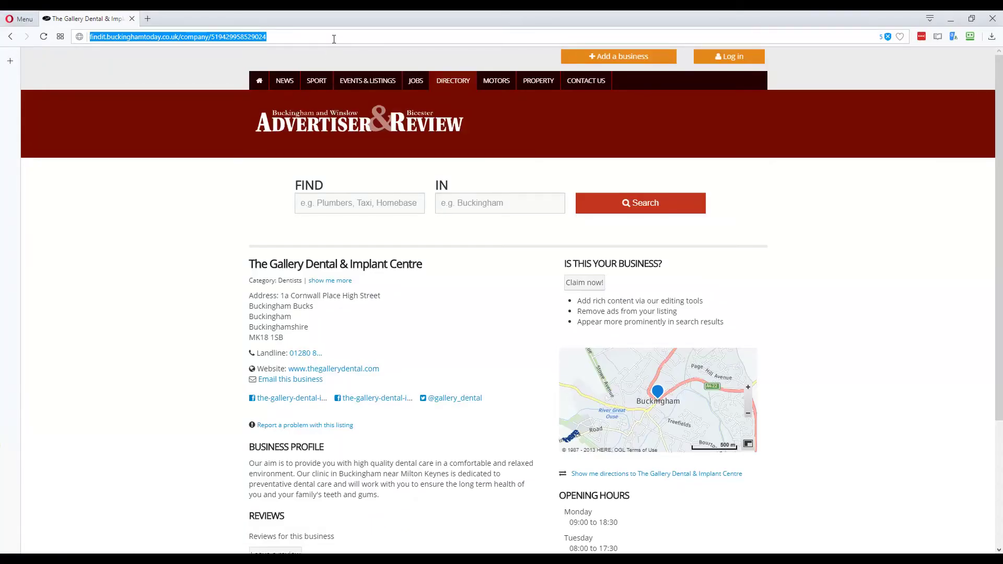
pyautogui.write('google.c')
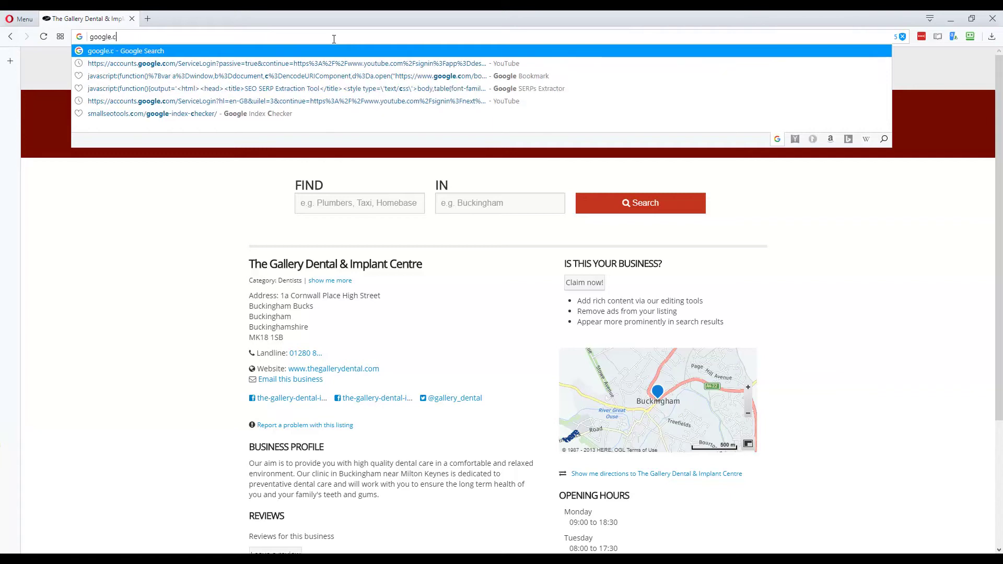
pyautogui.write('o.uk')
pyautogui.press('Return')
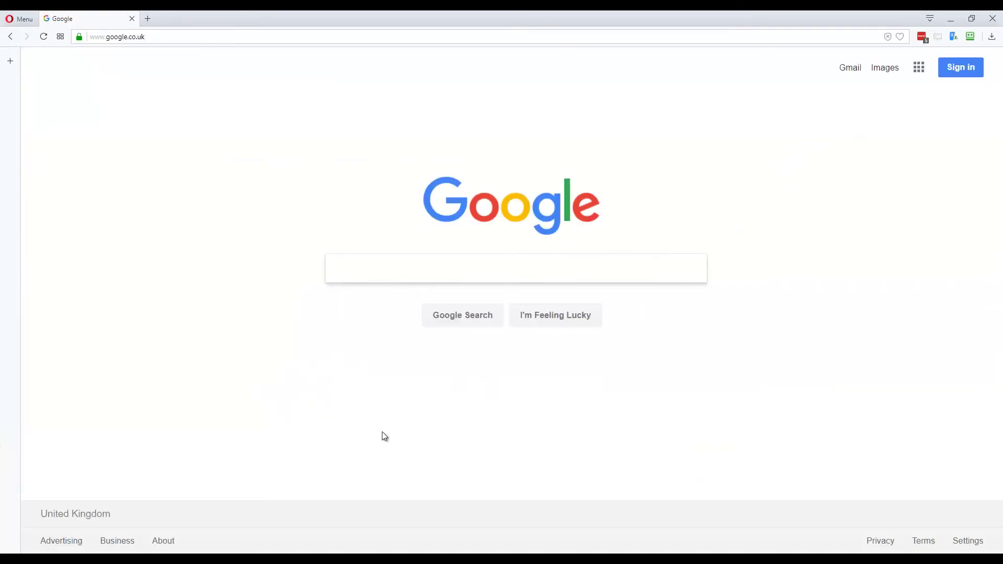
# - Search Google for "seo in birmingham" and open the SEO Silly Limited business listing from the map results
pyautogui.write('seo')
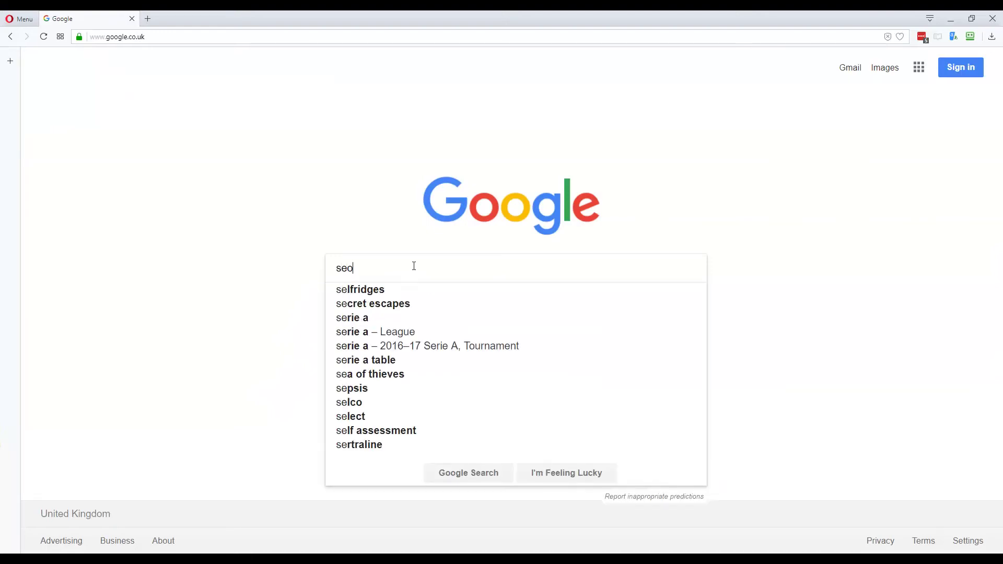
pyautogui.write(' in birmingham')
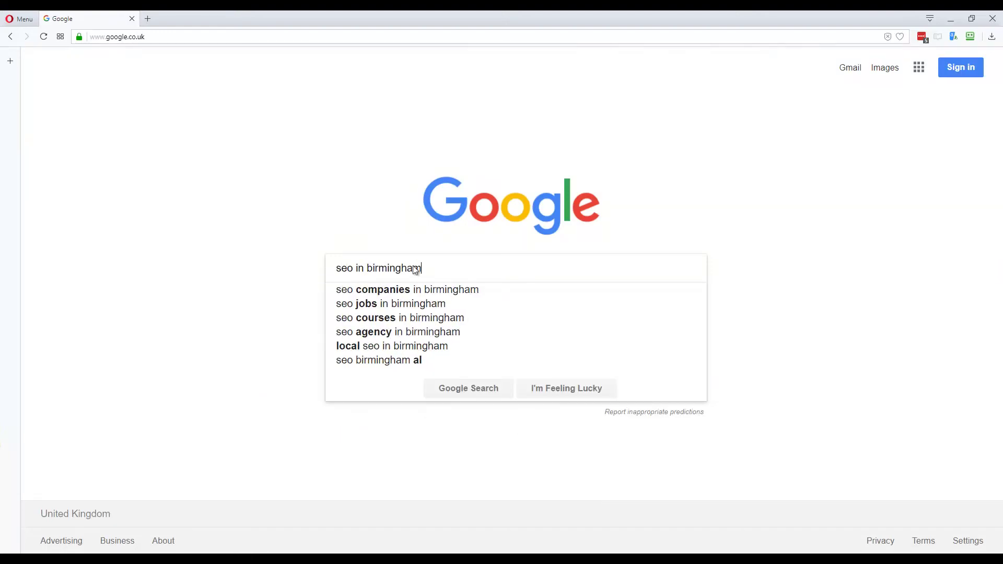
pyautogui.press('Return')
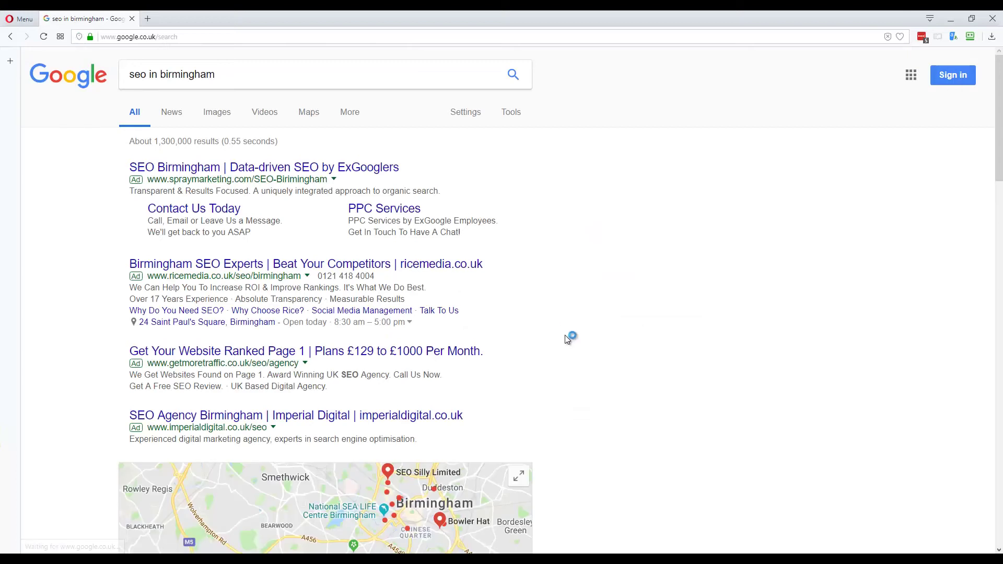
pyautogui.scroll(-5, 566, 336)
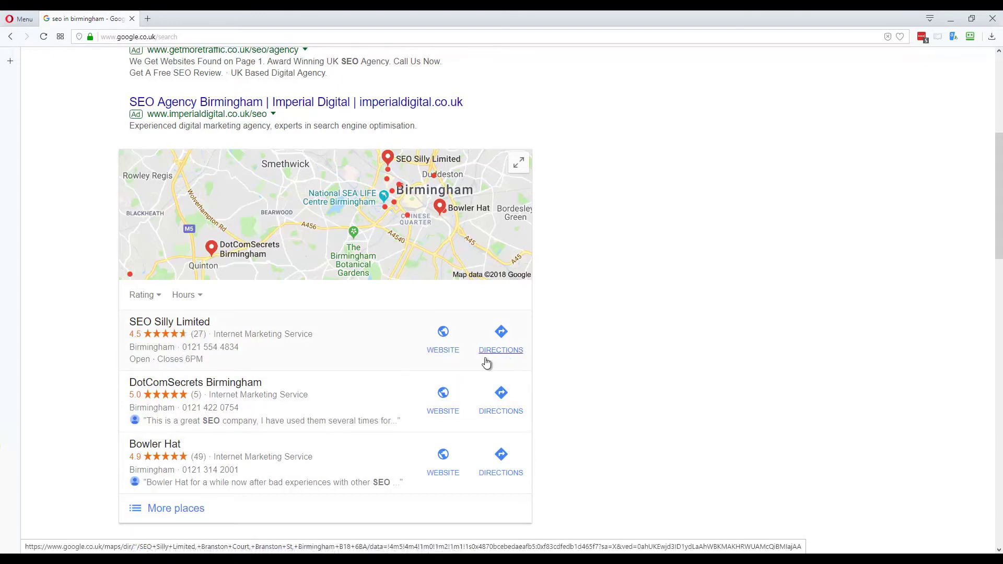
pyautogui.click(198, 324)
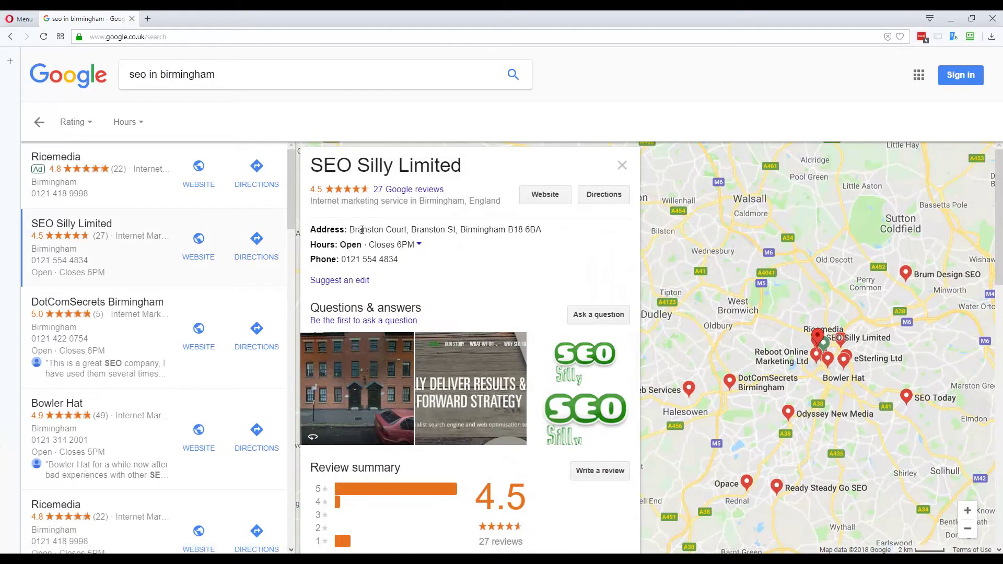
# - Copy the first address line and the business name from the SEO Silly Limited listing
pyautogui.moveTo(361, 229); pyautogui.dragTo(409, 229)
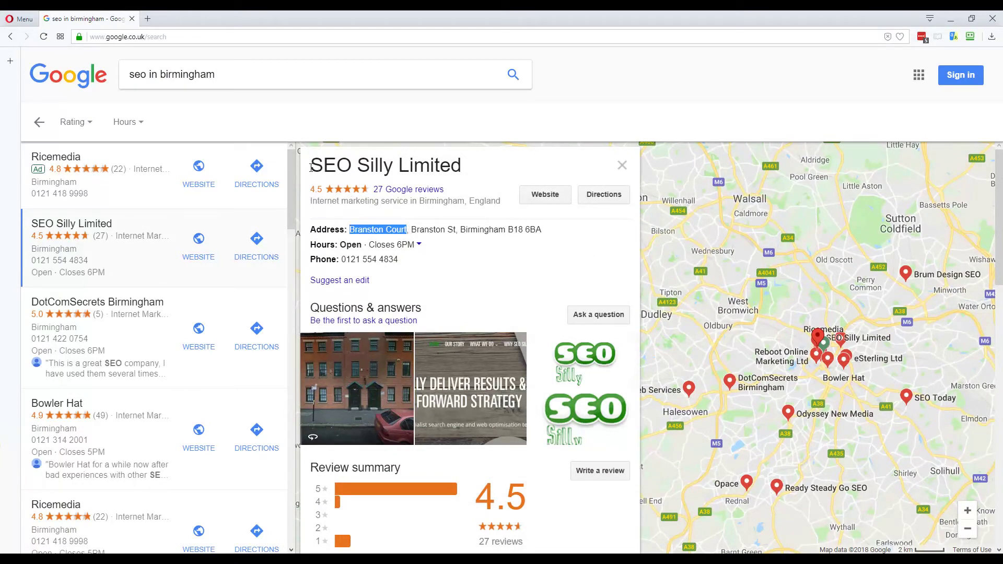
pyautogui.moveTo(311, 166); pyautogui.dragTo(465, 165)
pyautogui.hotkey('ctrl', 'c')
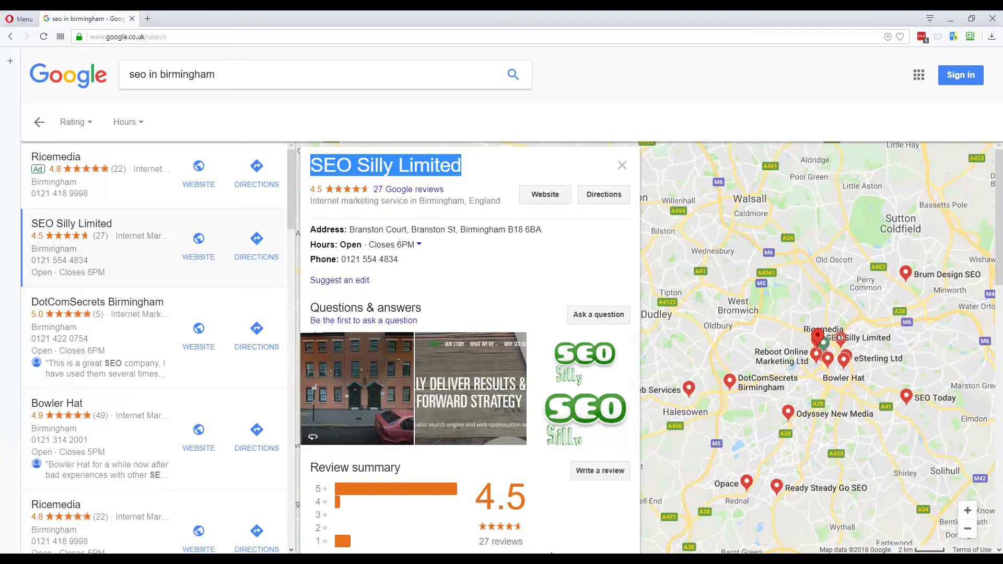
# - Switch to Local SEO Pro and find citations for SEO Silly Limited, using its copied first address line and showing domains only
pyautogui.hotkey('alt', 'Tab')
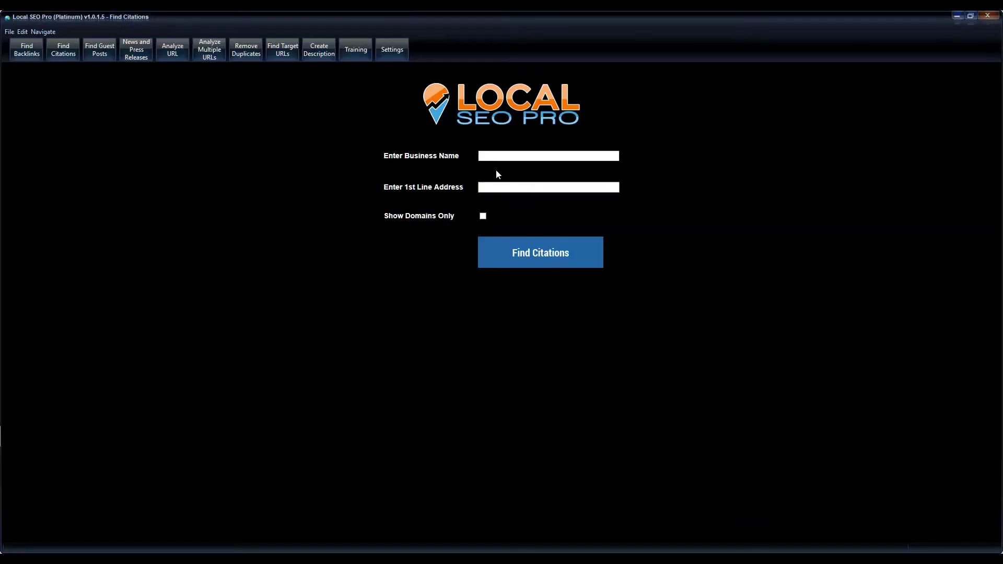
pyautogui.click(496, 155)
pyautogui.hotkey('ctrl', 'v')
pyautogui.hotkey('ctrl', '`')
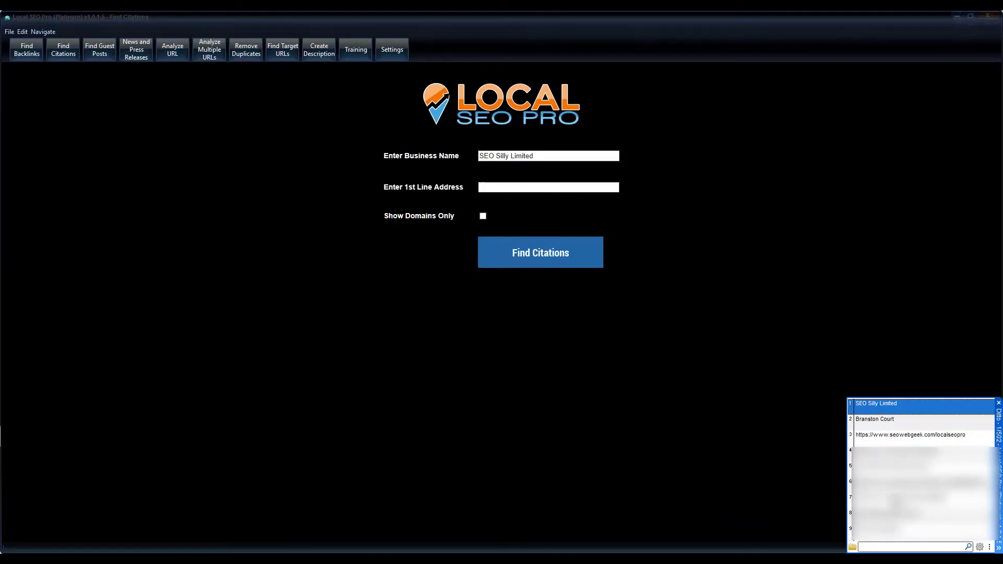
pyautogui.doubleClick(875, 419)
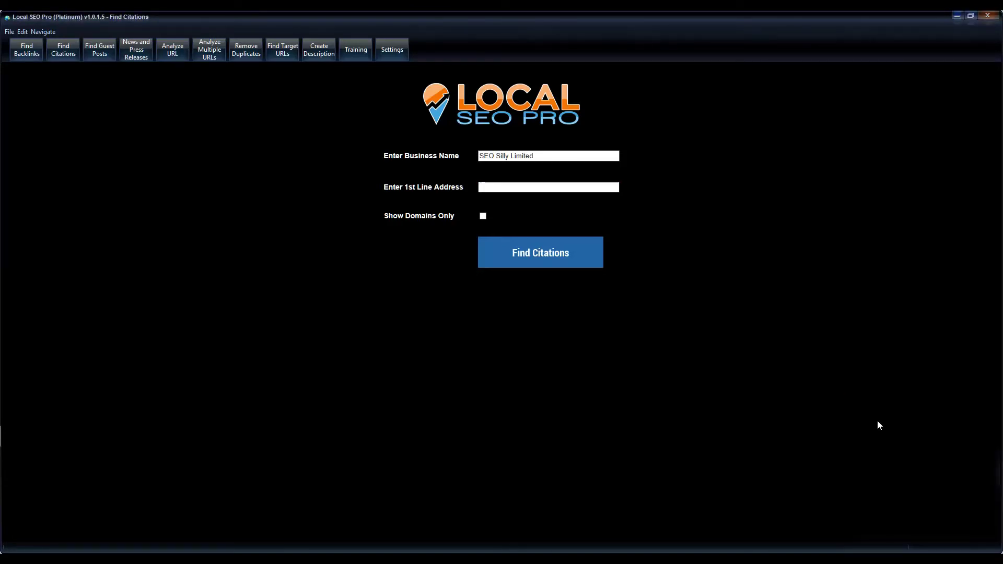
pyautogui.click(483, 216)
pyautogui.click(553, 257)
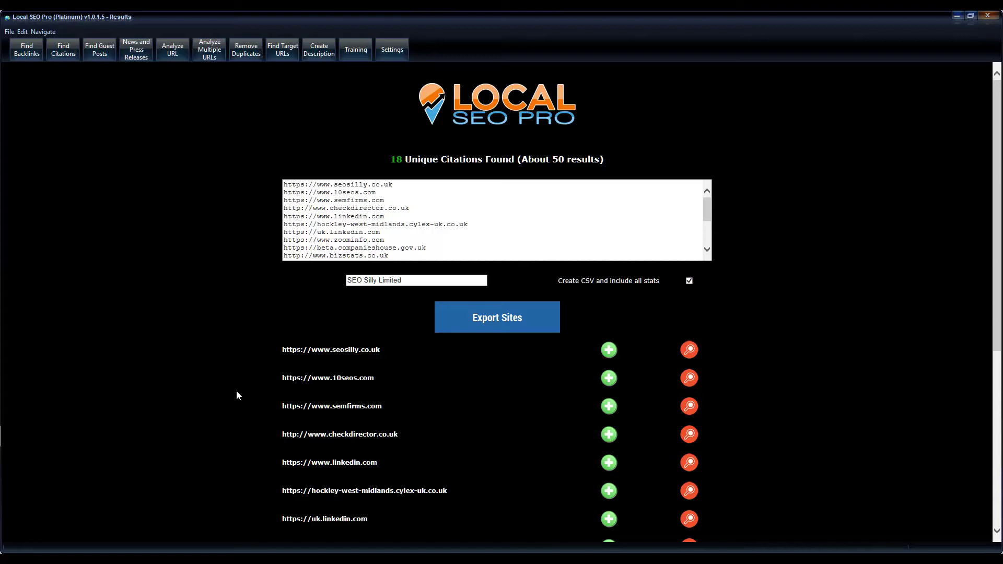
# - Look through the SEO Silly Limited citation sites, including 10seos.com, semfirms.com and the cylex-uk.co.uk subdomain, and return to the results summary
pyautogui.scroll(-2, 237, 395)
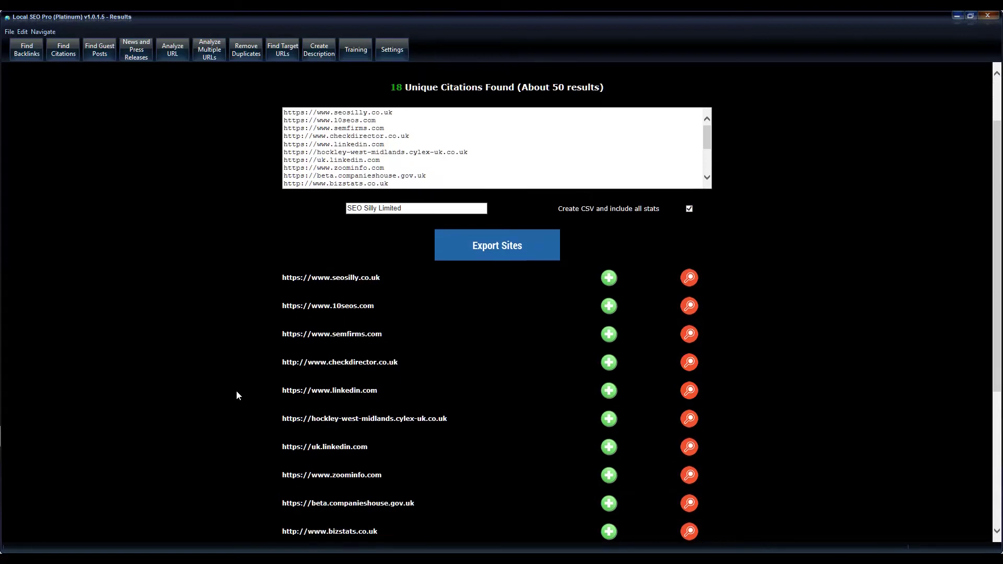
pyautogui.moveTo(390, 305); pyautogui.dragTo(282, 306)
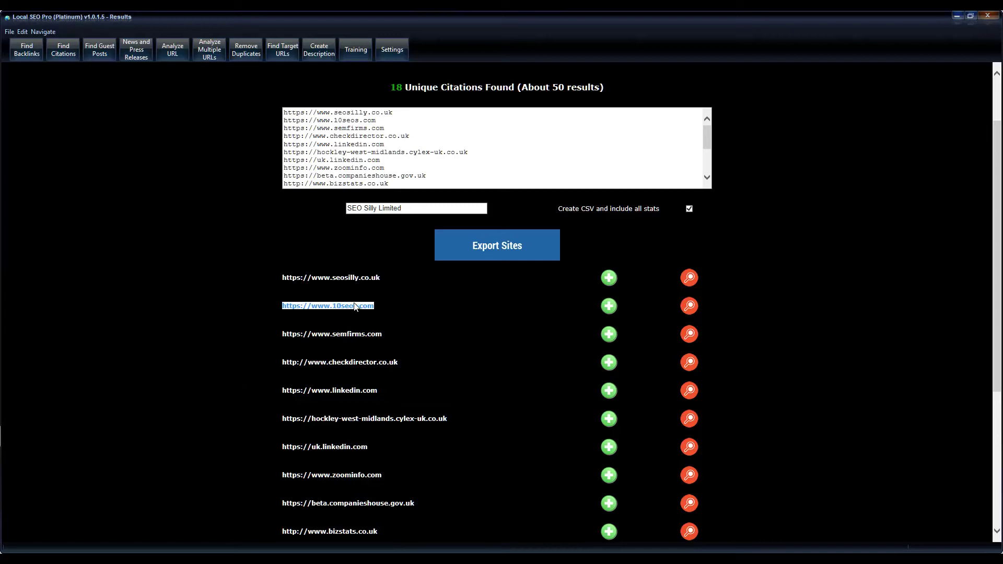
pyautogui.moveTo(390, 337); pyautogui.dragTo(280, 338)
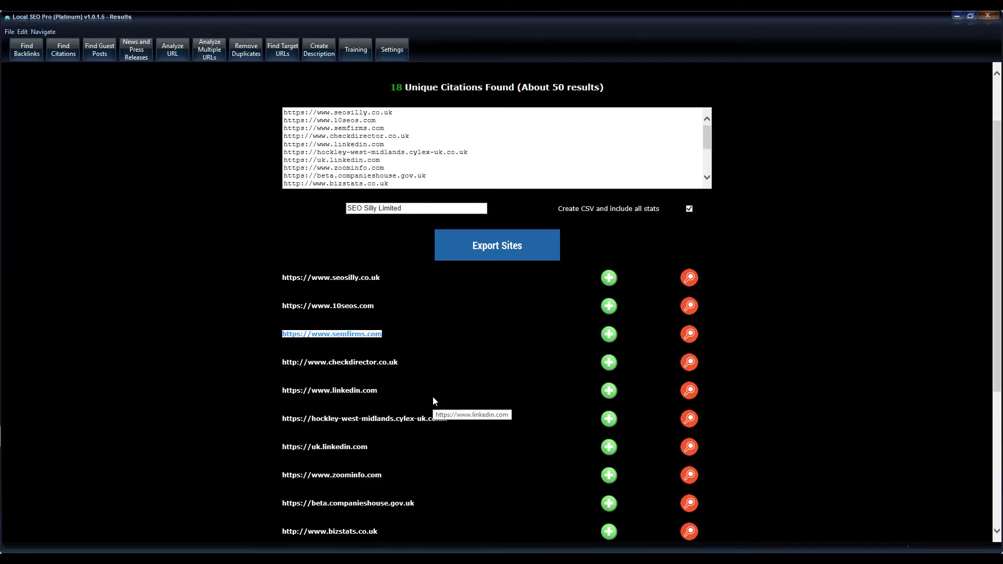
pyautogui.scroll(-2, 431, 362)
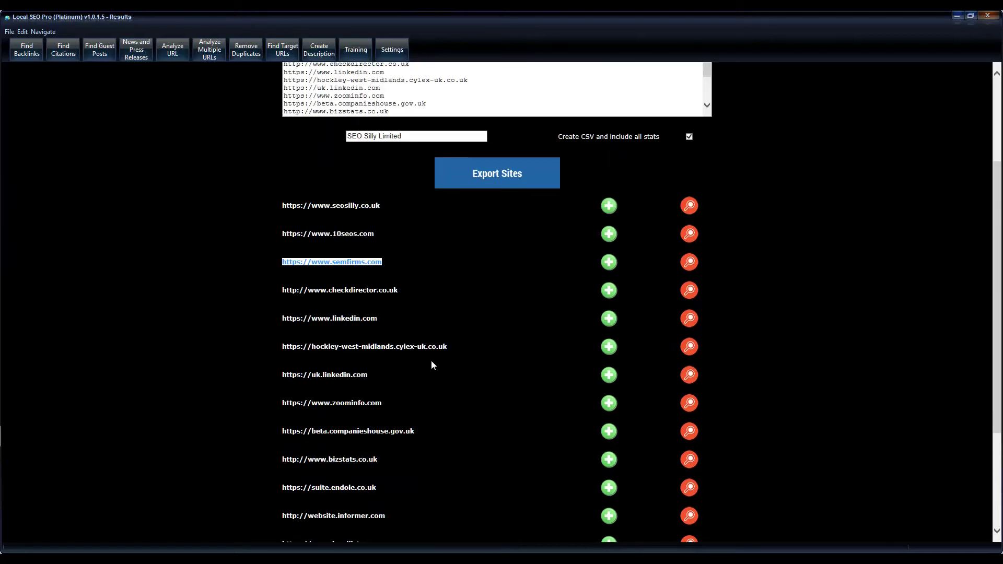
pyautogui.moveTo(465, 352); pyautogui.dragTo(281, 355)
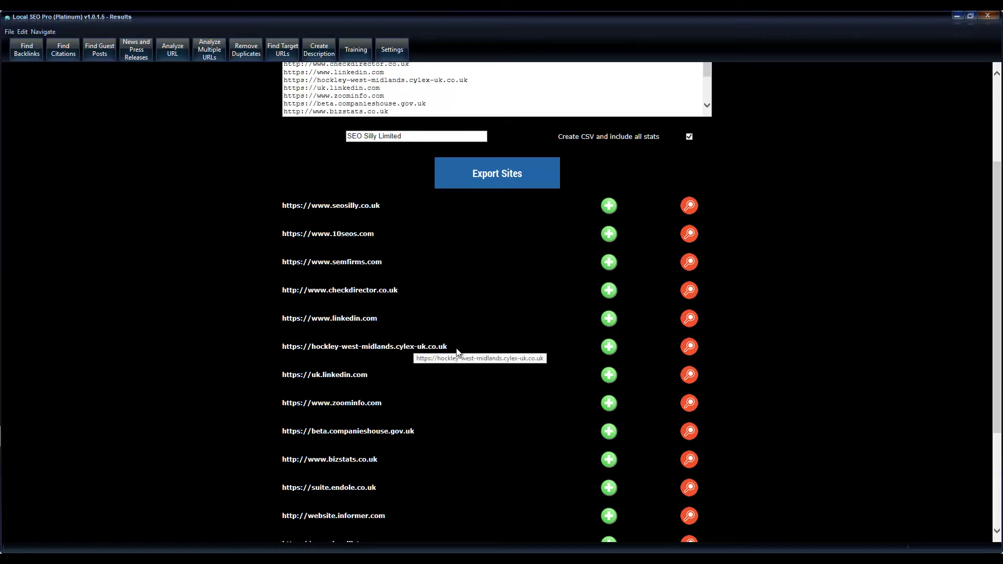
pyautogui.click(285, 357)
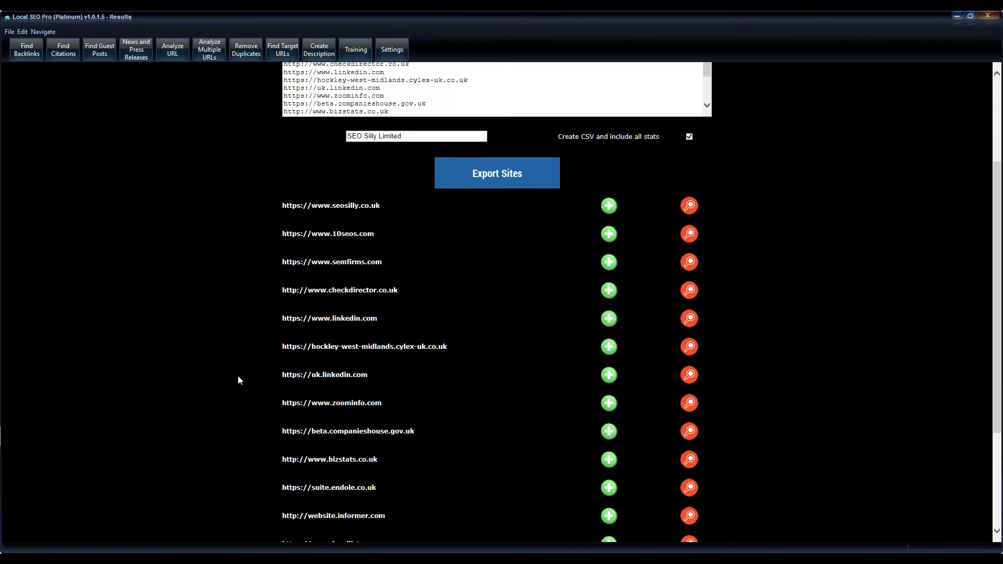
pyautogui.scroll(-4, 237, 375)
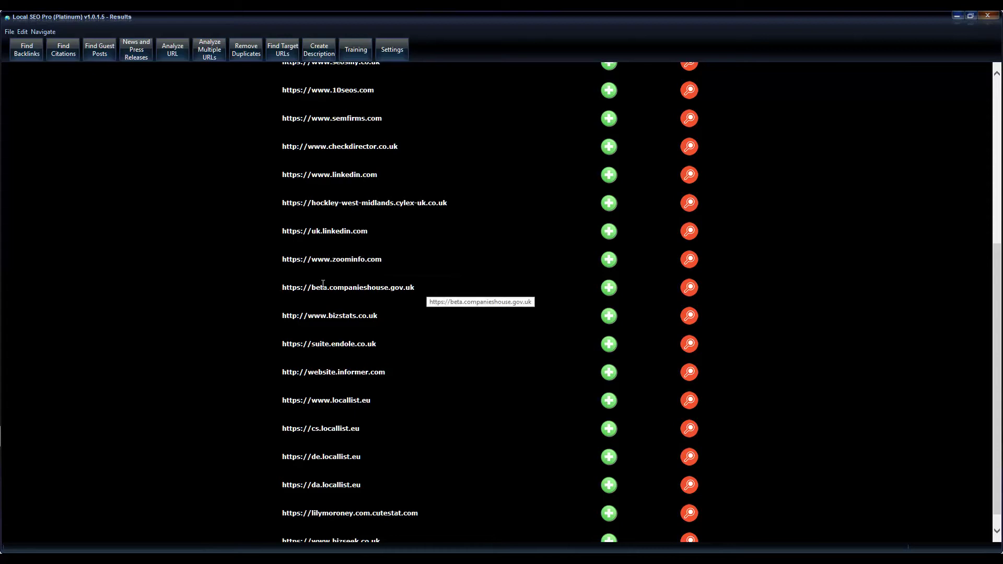
pyautogui.scroll(-1, 375, 423)
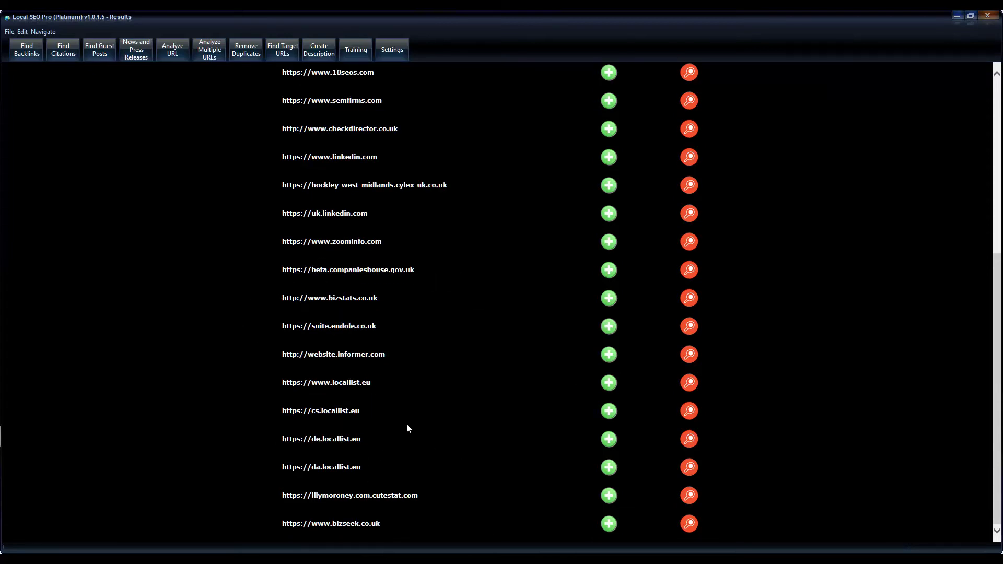
pyautogui.scroll(6, 399, 499)
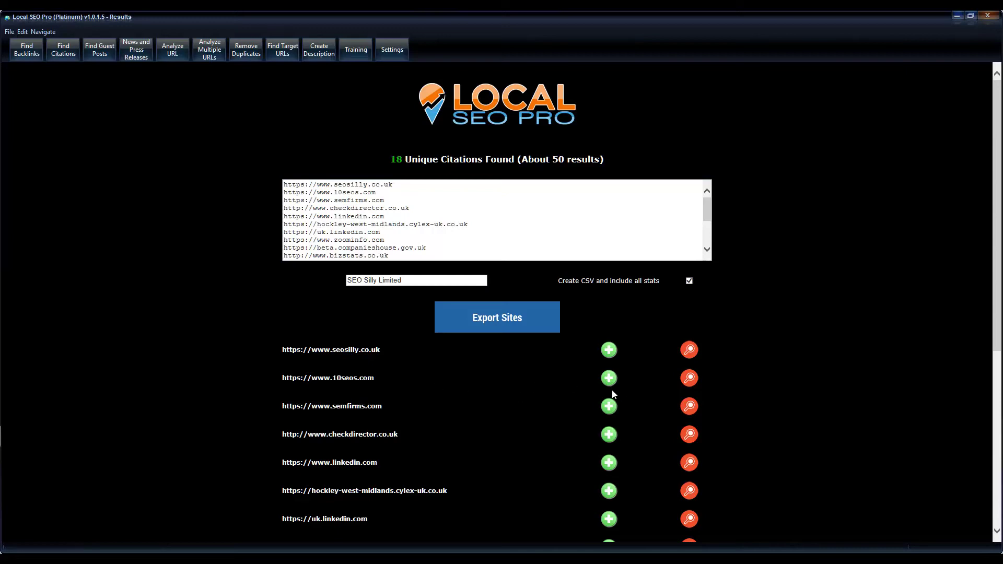
# - Examine the URL stats and top keywords for 10seos.com and visit the site
pyautogui.click(689, 378)
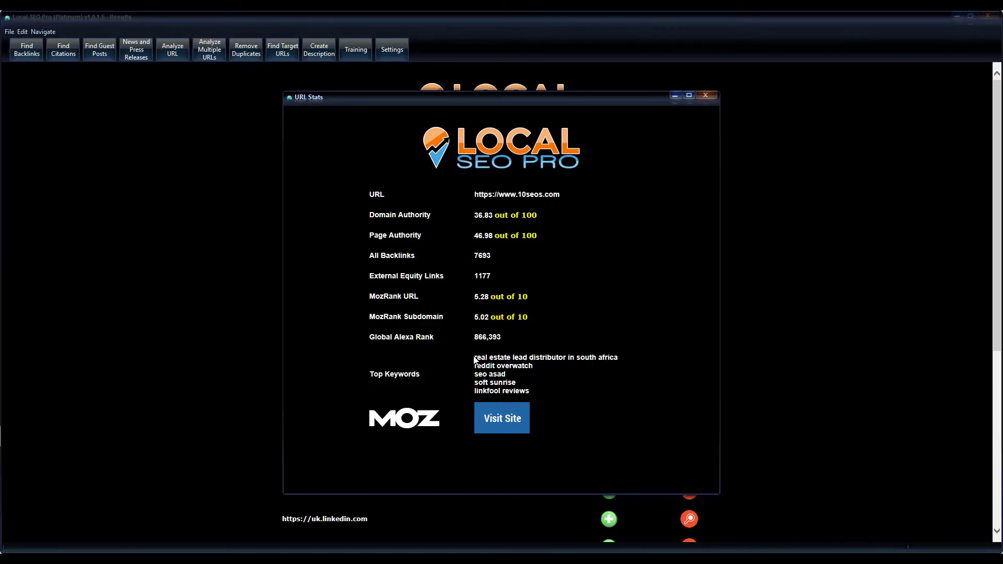
pyautogui.moveTo(476, 362); pyautogui.dragTo(563, 368)
pyautogui.click(512, 379)
pyautogui.click(501, 418)
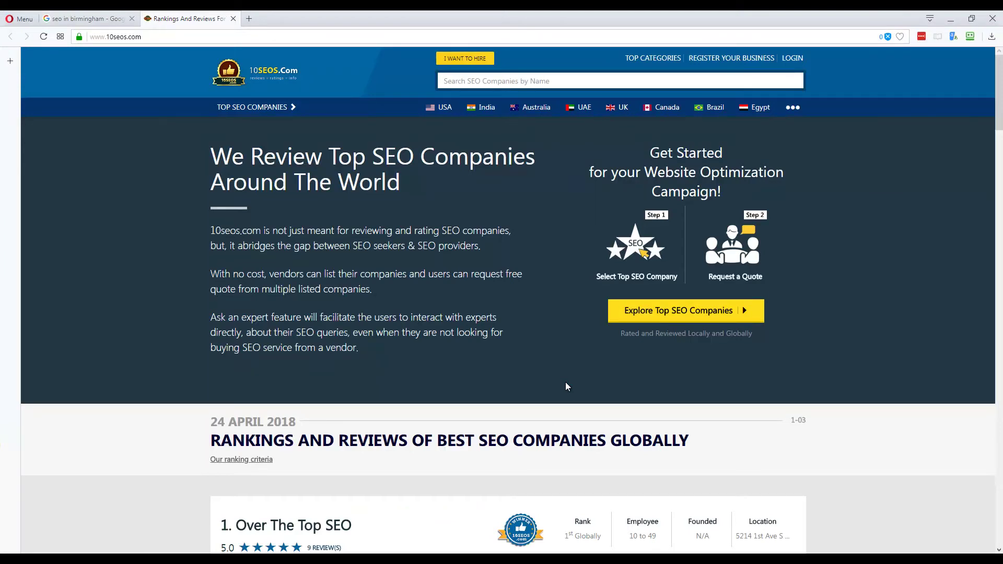
# - Look through the 10seos.com home page, from the ranked SEO companies down to the Global SEO Services section
pyautogui.scroll(-2, 461, 370)
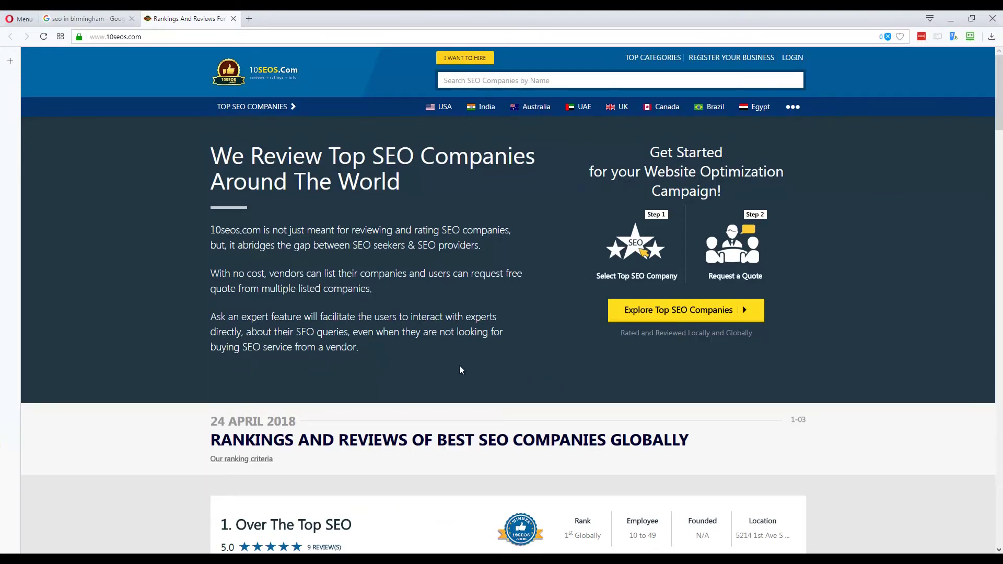
pyautogui.scroll(-1, 461, 370)
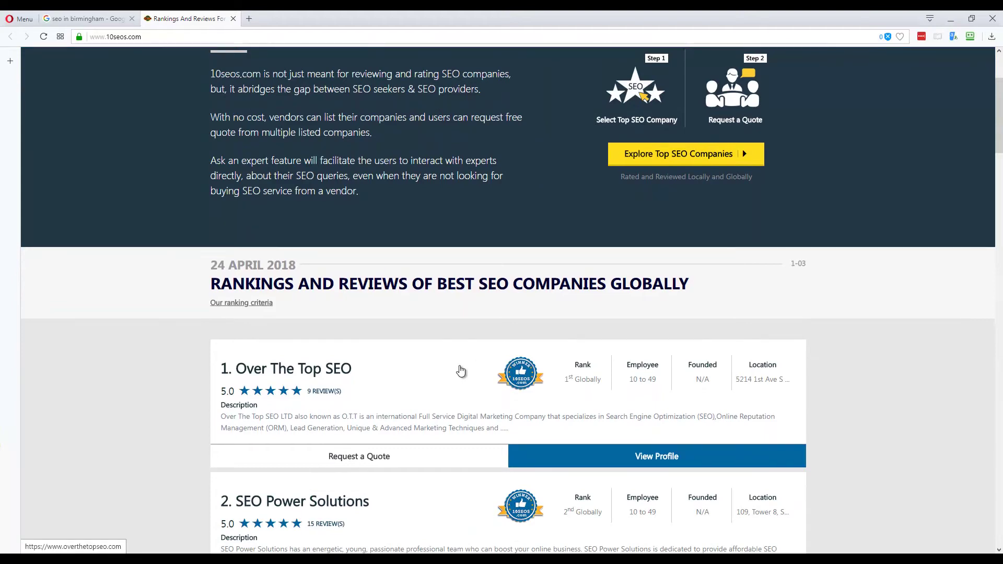
pyautogui.scroll(-3, 460, 370)
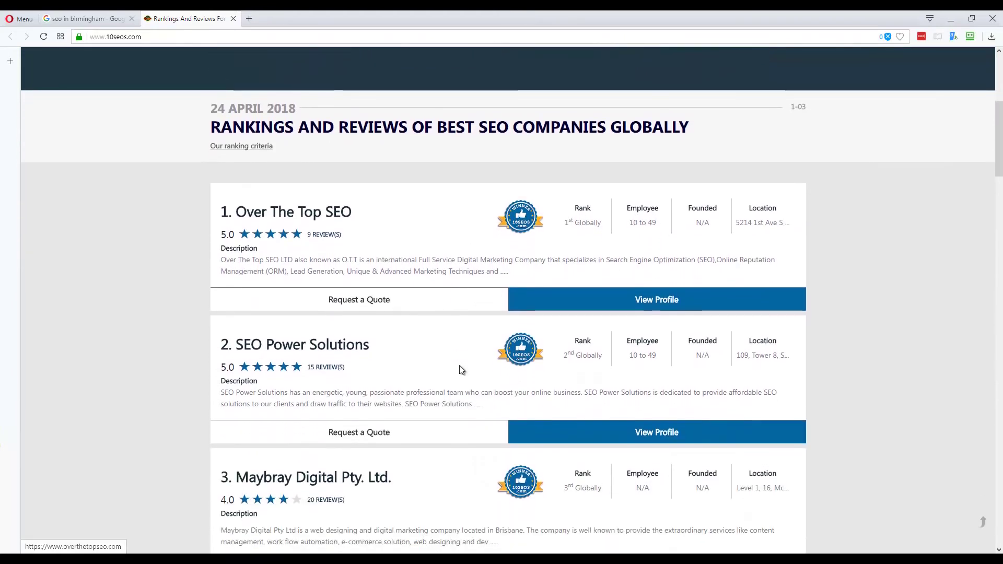
pyautogui.scroll(-7, 461, 370)
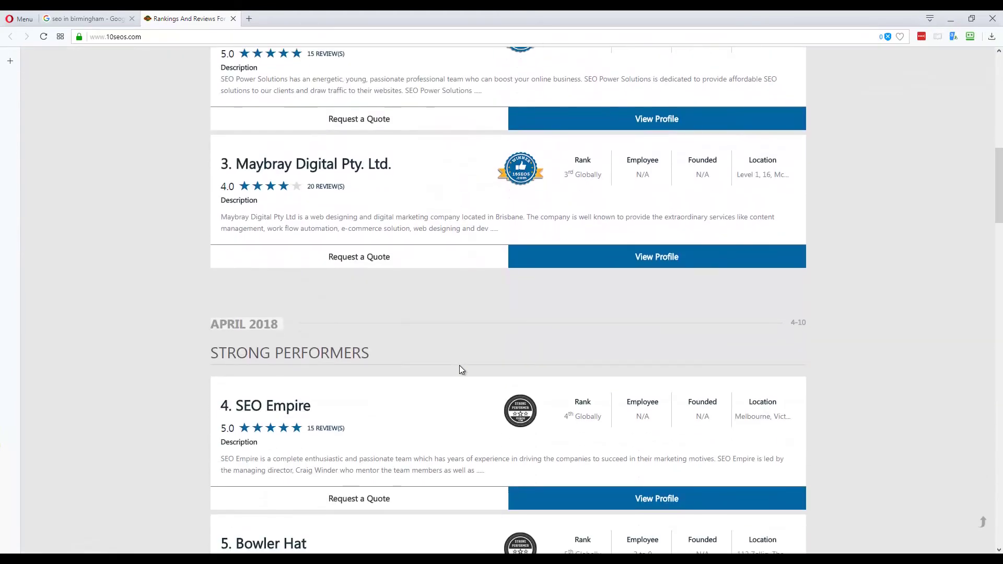
pyautogui.scroll(-8, 460, 369)
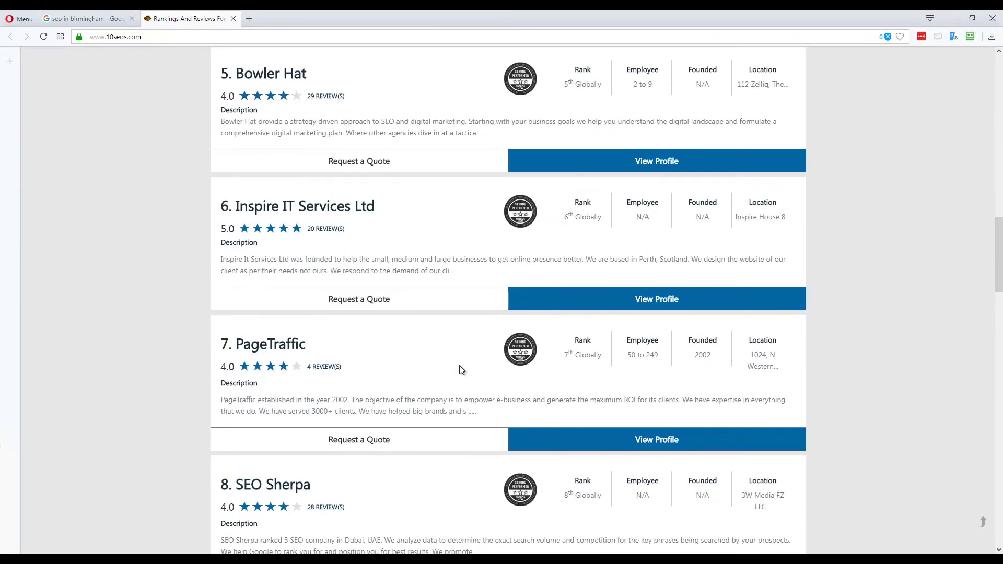
pyautogui.scroll(4, 460, 370)
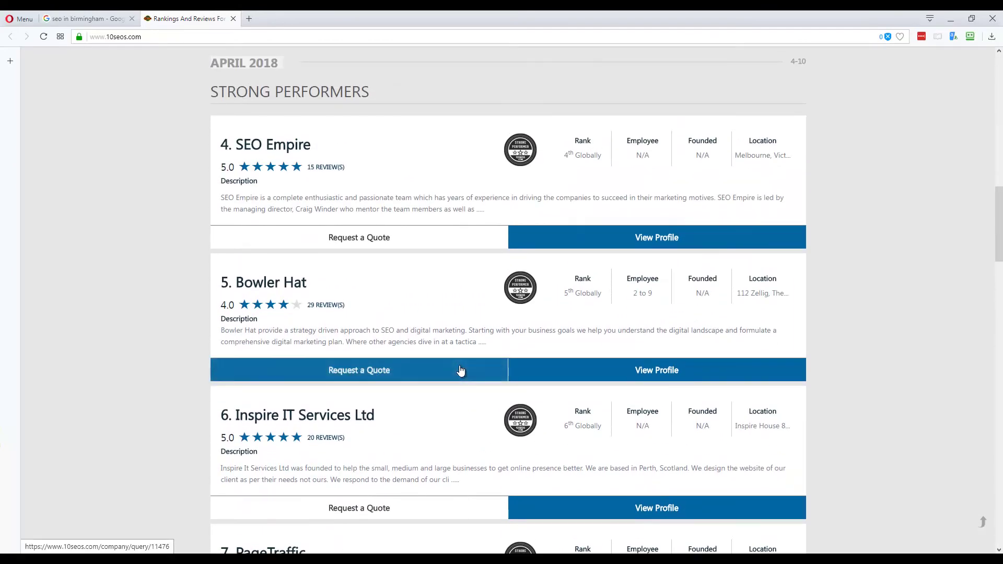
pyautogui.scroll(-4, 460, 369)
pyautogui.scroll(-7, 460, 370)
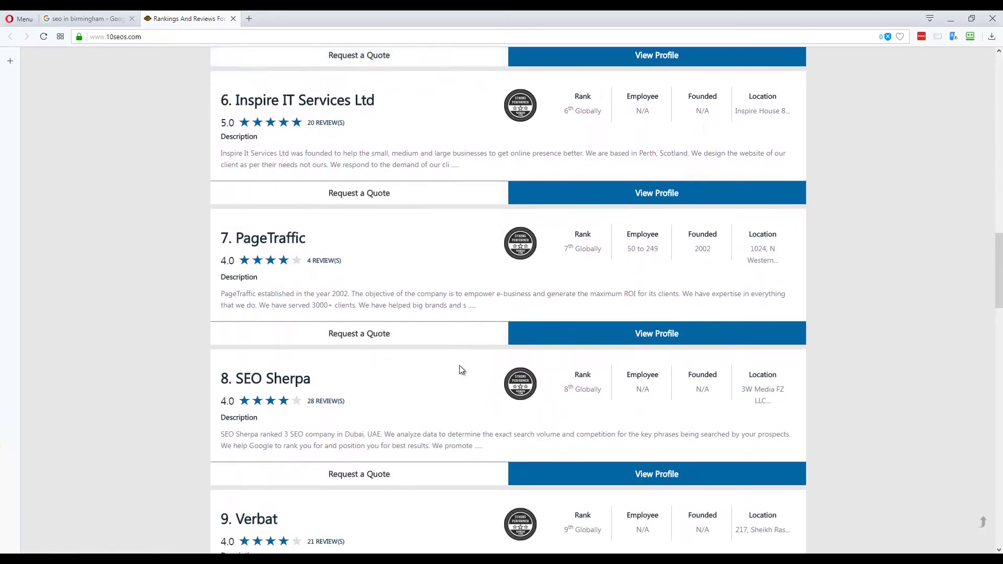
pyautogui.scroll(-4, 460, 370)
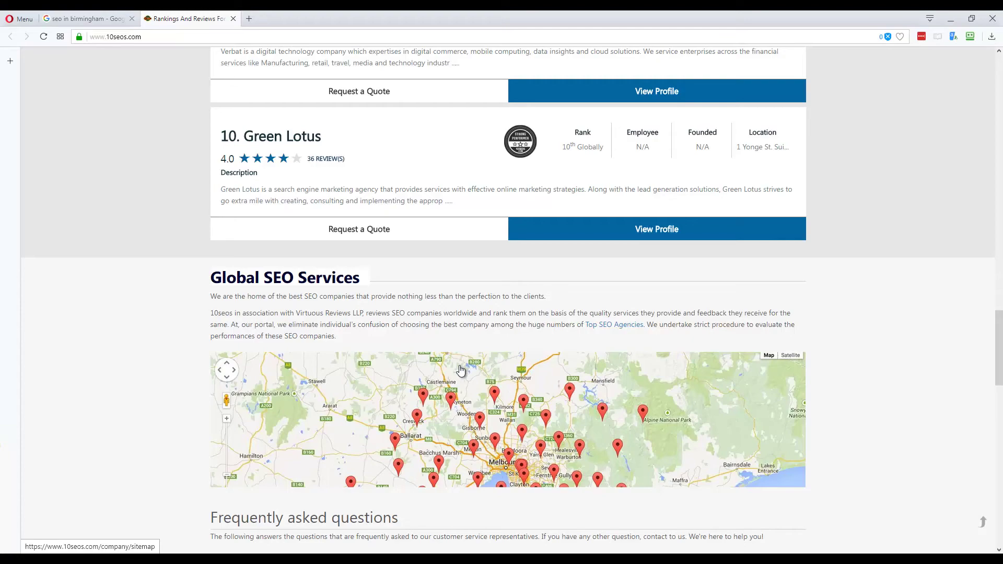
# - Look through the rest of the 10seos.com home page and search its SEO companies for "seo silly"
pyautogui.scroll(-5, 460, 370)
pyautogui.scroll(15, 460, 370)
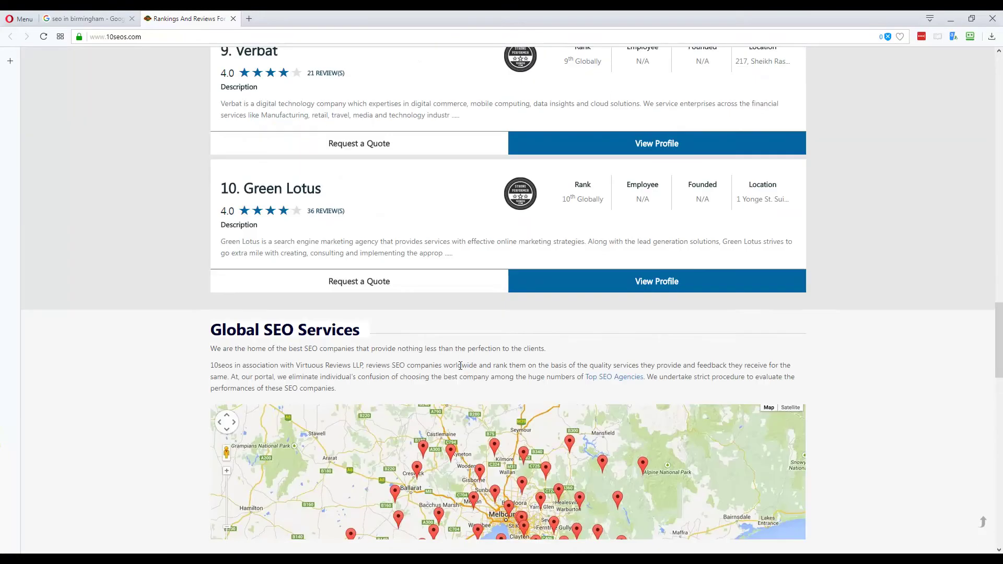
pyautogui.scroll(4, 459, 369)
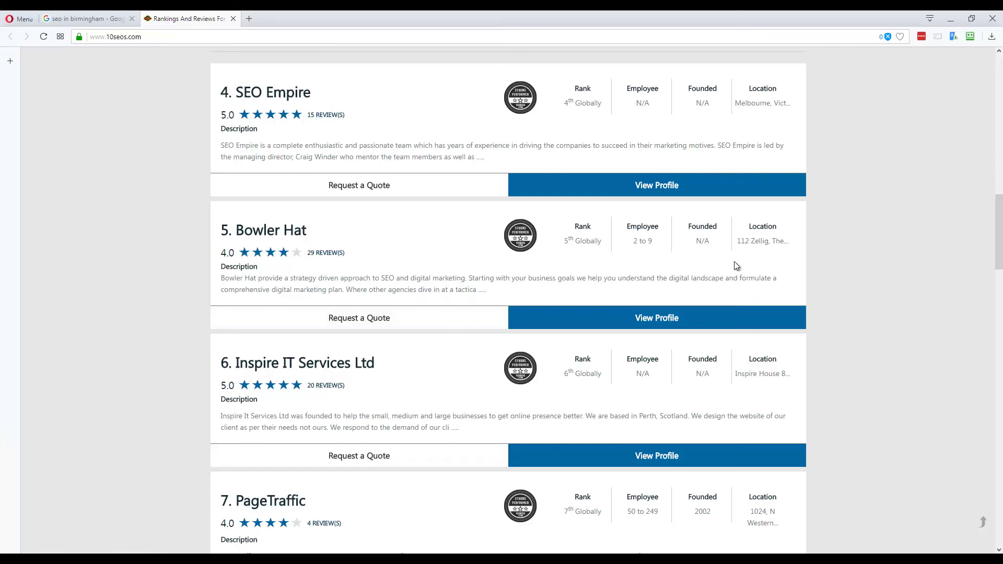
pyautogui.scroll(-20, 871, 323)
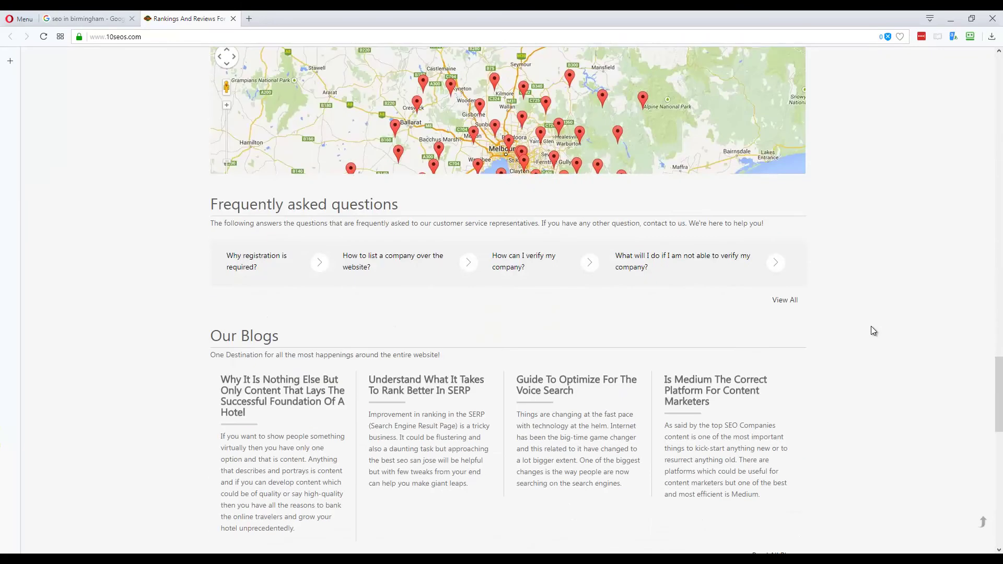
pyautogui.scroll(-10, 870, 327)
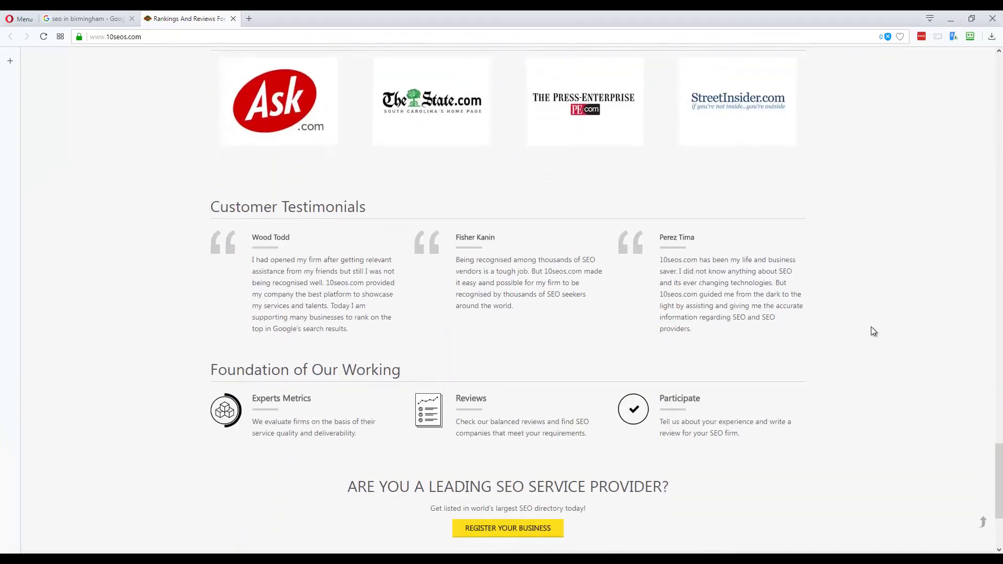
pyautogui.scroll(20, 566, 468)
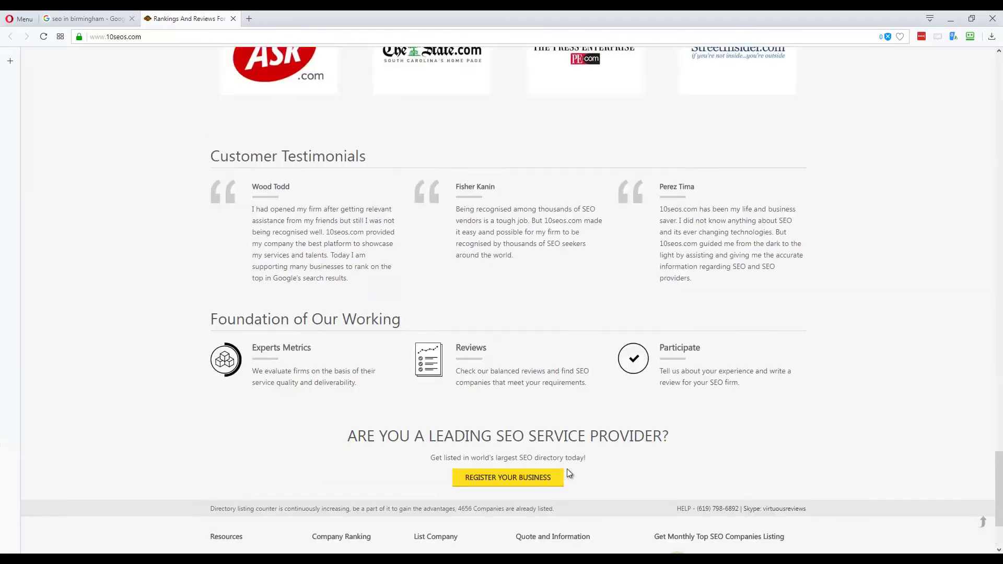
pyautogui.scroll(20, 567, 470)
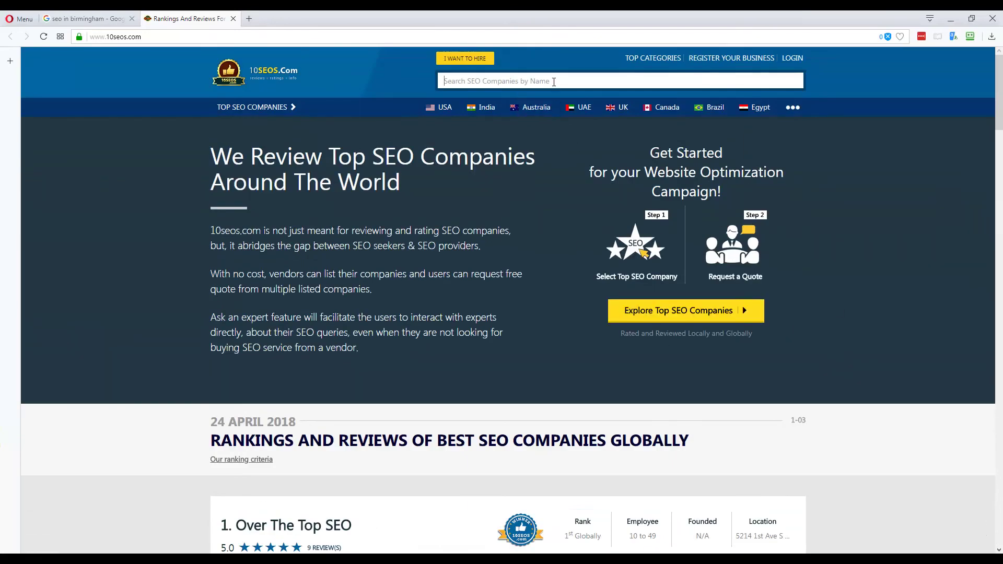
pyautogui.click(553, 82)
pyautogui.write('seo silly')
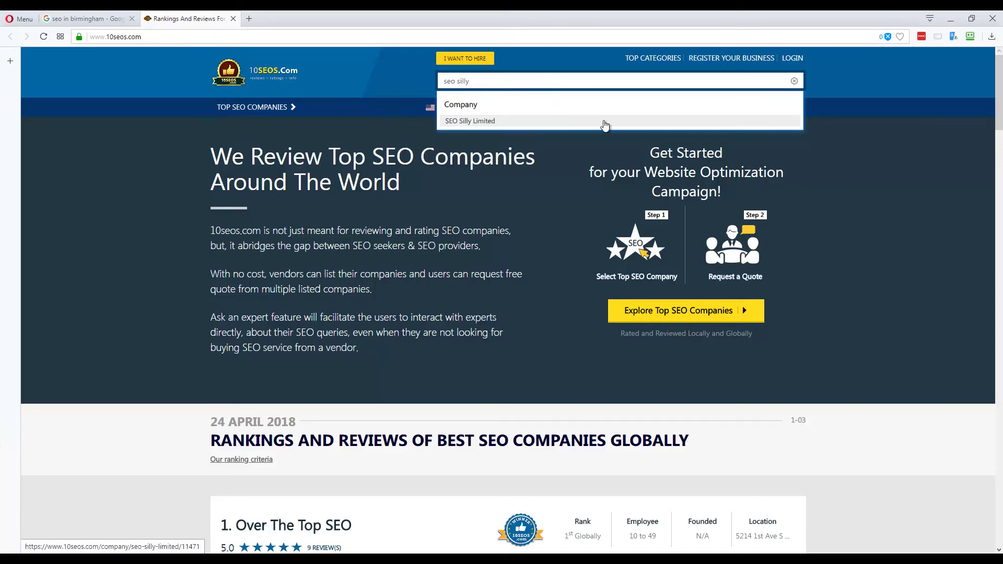
# - Open the 10seos.com Register Your Business page in a new browser tab and switch to it
pyautogui.rightClick(726, 62)
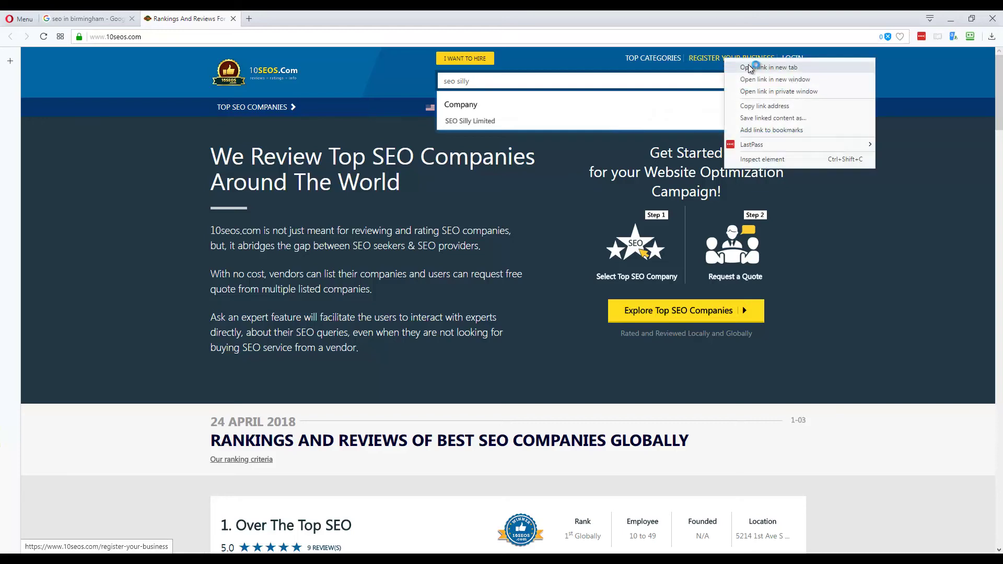
pyautogui.click(752, 67)
pyautogui.click(286, 21)
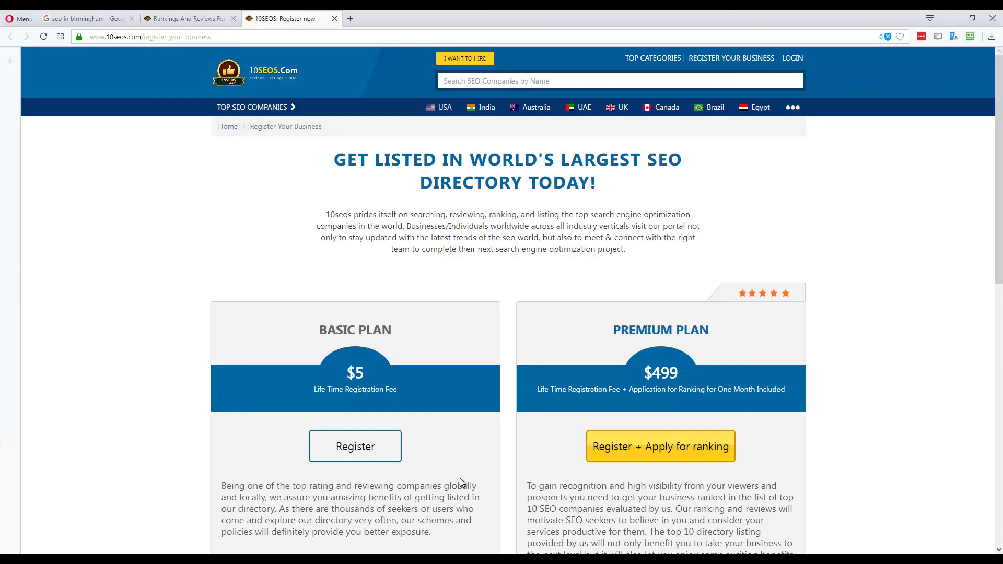
# - Compare the Basic and Premium registration plans, reading the Premium plan's description and ranking benefits
pyautogui.scroll(-1, 462, 482)
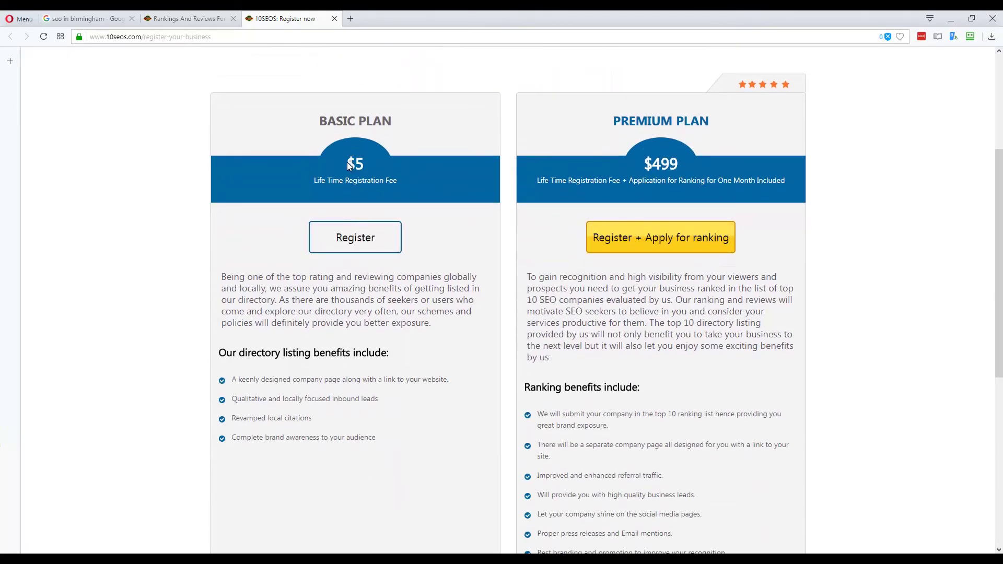
pyautogui.click(378, 181)
pyautogui.moveTo(531, 300); pyautogui.dragTo(700, 346)
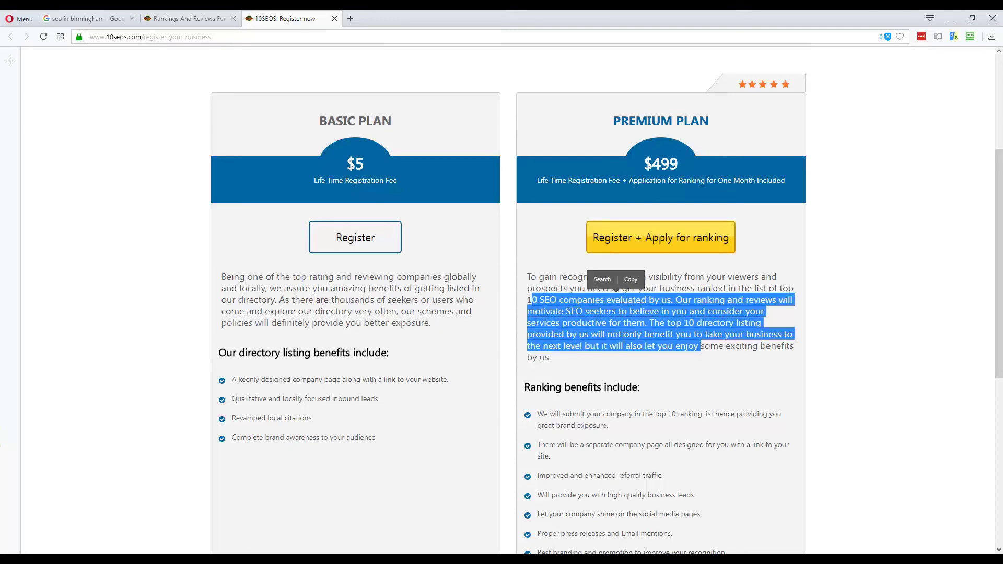
pyautogui.click(645, 338)
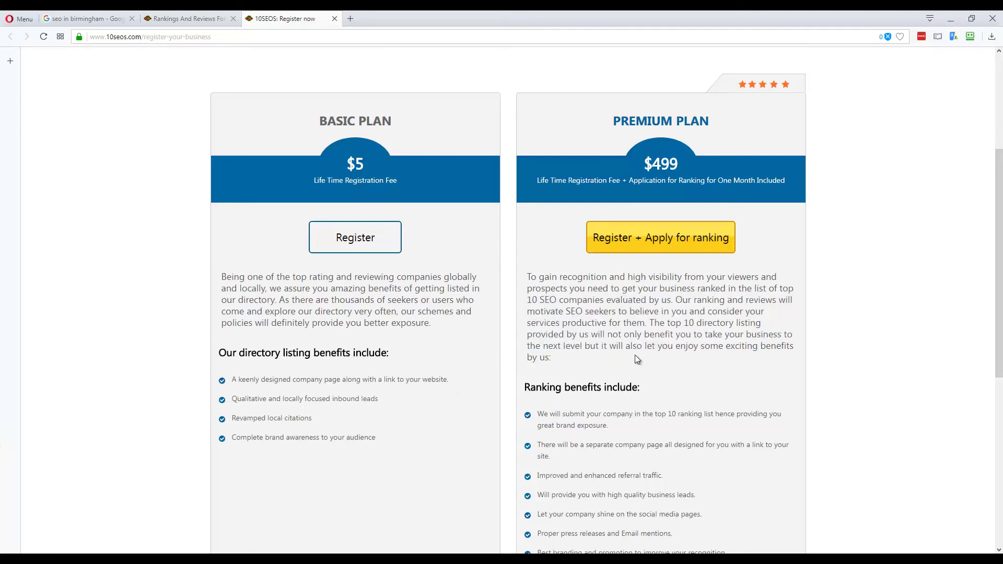
pyautogui.scroll(-5, 634, 376)
pyautogui.scroll(7, 546, 387)
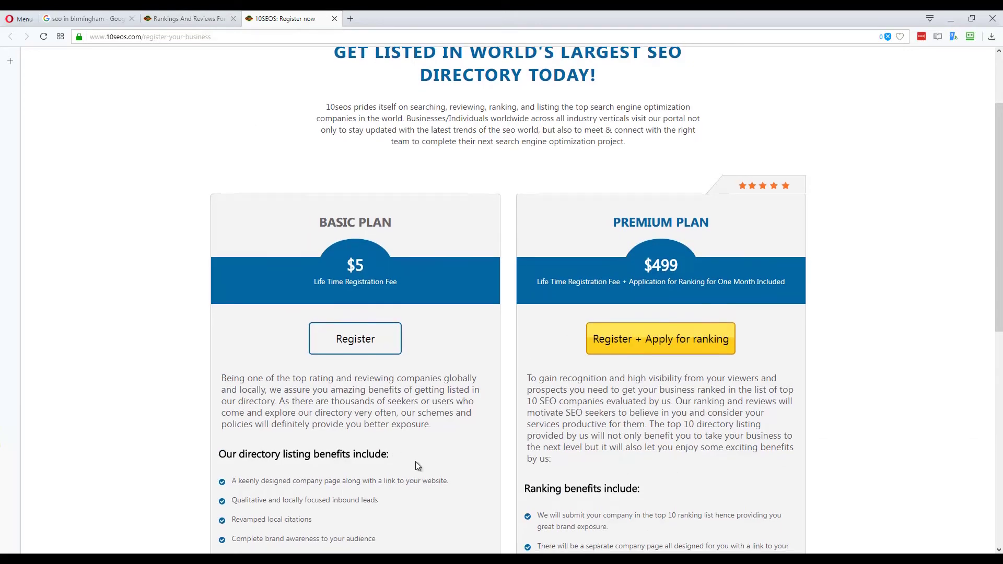
# - Examine the Basic plan's directory listing benefits and its lifetime registration fee
pyautogui.scroll(-2, 416, 463)
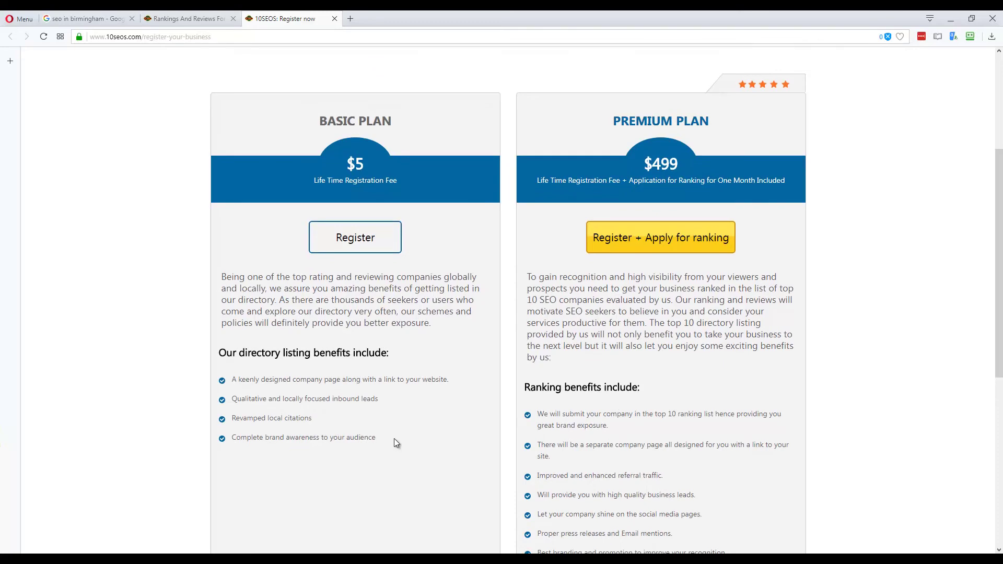
pyautogui.moveTo(394, 438); pyautogui.dragTo(239, 382)
pyautogui.click(454, 405)
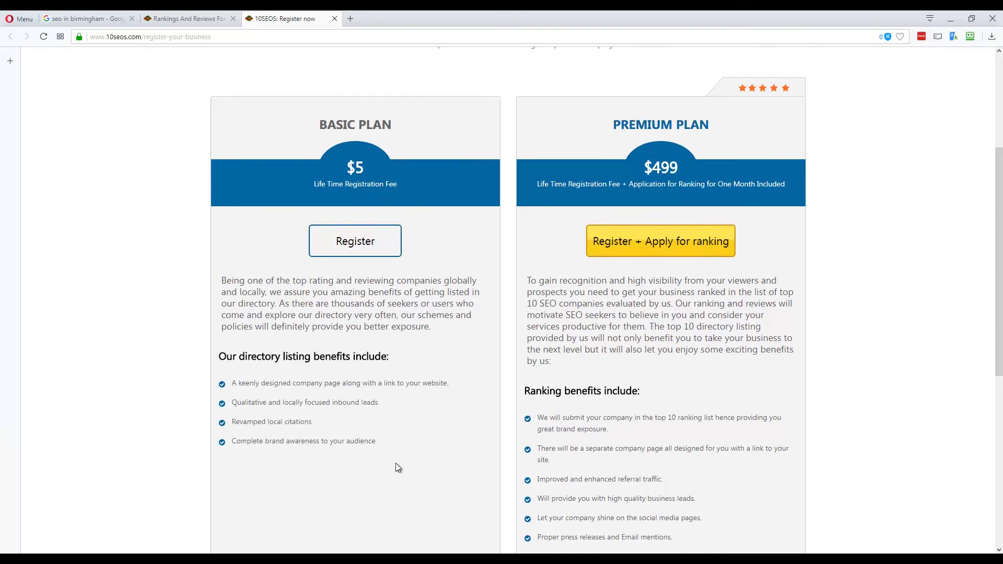
pyautogui.scroll(4, 395, 462)
pyautogui.moveTo(344, 373); pyautogui.dragTo(367, 374)
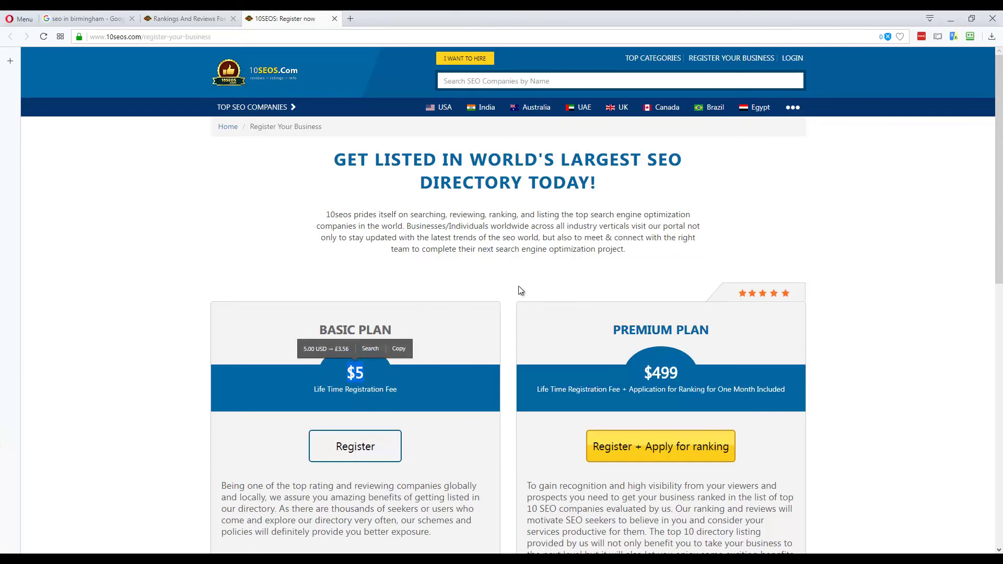
# - Return to the 10seos.com home page, close its URL Stats window and switch to the Local SEO Pro citation results
pyautogui.click(183, 17)
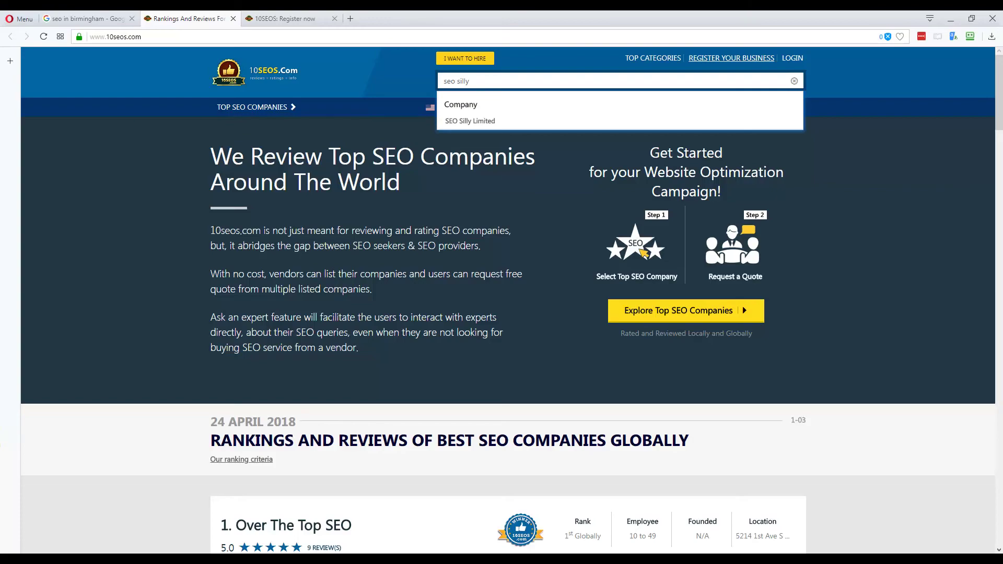
pyautogui.moveTo(638, 559)
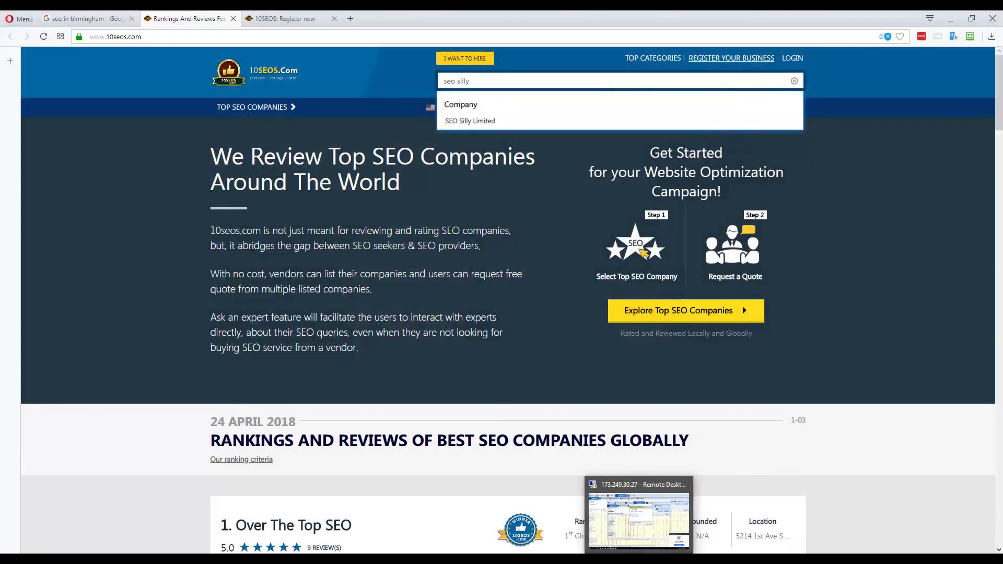
pyautogui.click(798, 514)
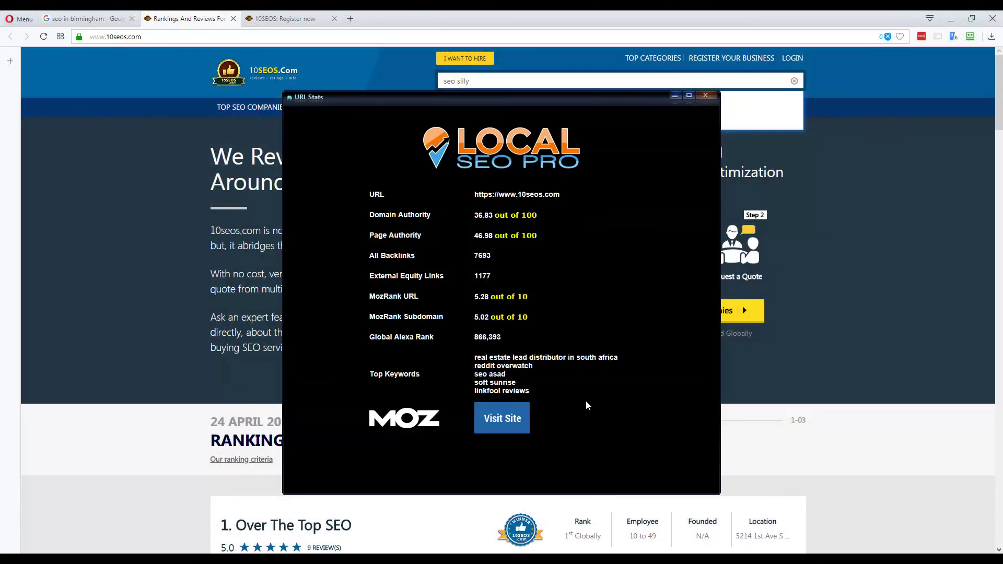
pyautogui.click(706, 95)
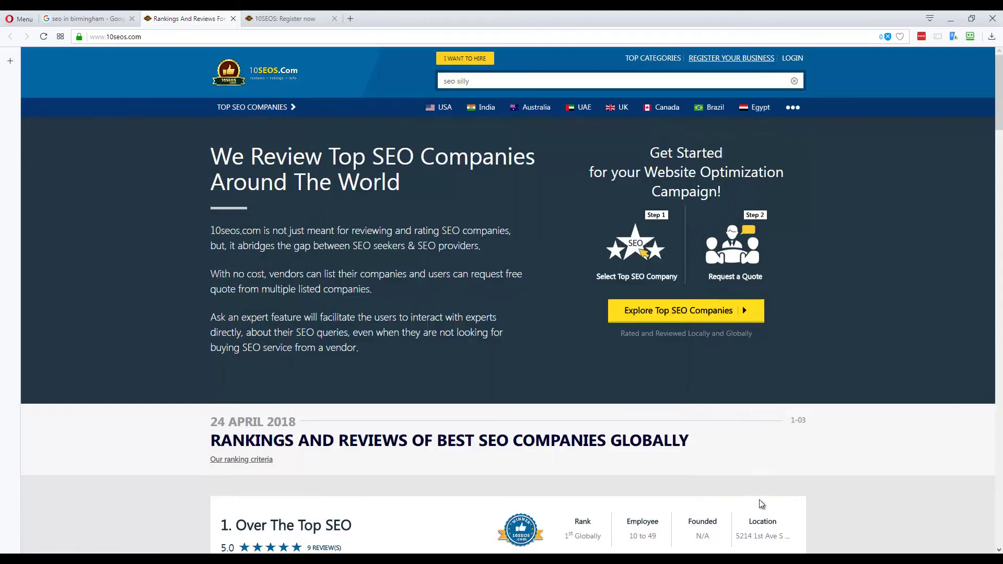
pyautogui.hotkey('alt', 'Tab')
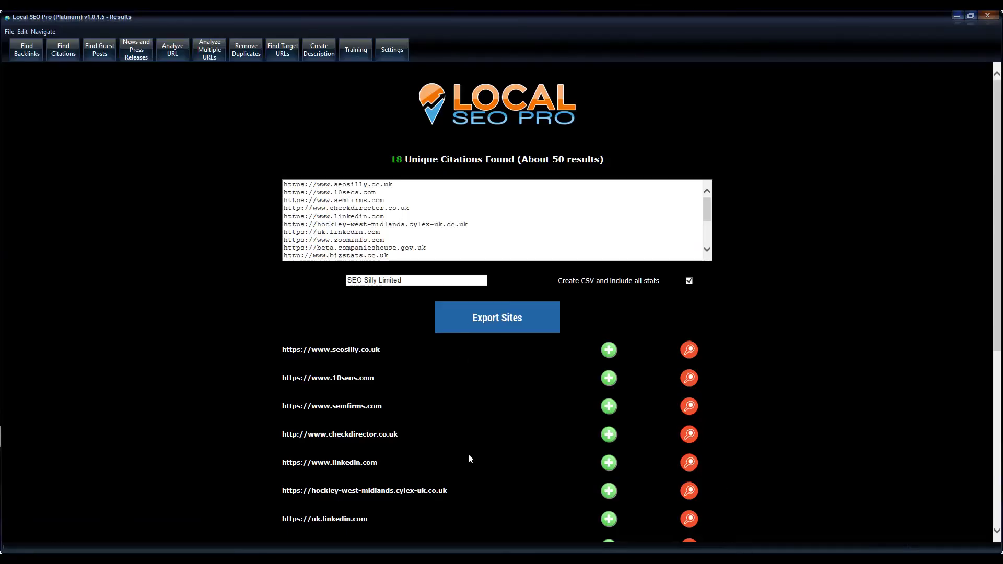